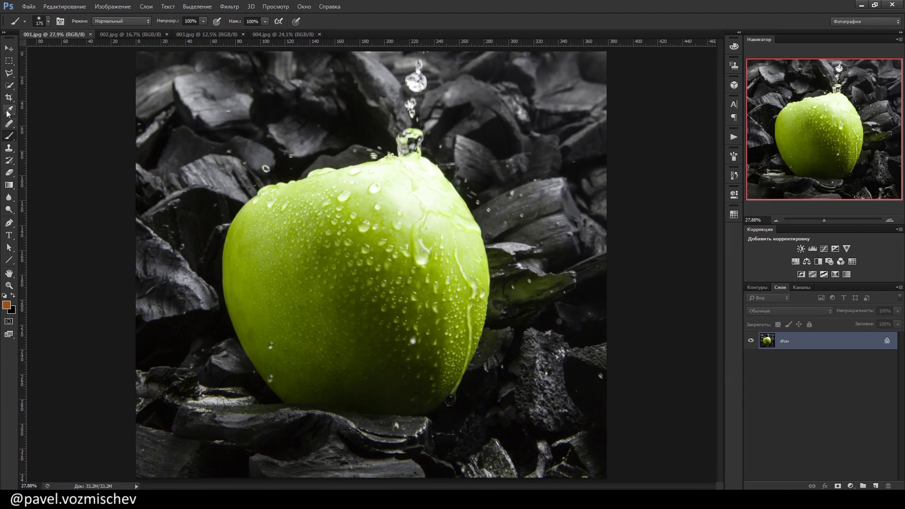
Step: Select the green apple including its stem with Quick Selection, subtracting the stone beneath it from the selection
left_click(9, 85)
mouse_move(241, 238)
left_mouse_down()
mouse_move(247, 249)
mouse_move(279, 228)
mouse_move(352, 209)
mouse_move(407, 215)
mouse_move(427, 243)
mouse_move(347, 371)
mouse_move(317, 352)
left_mouse_up()
key("alt")
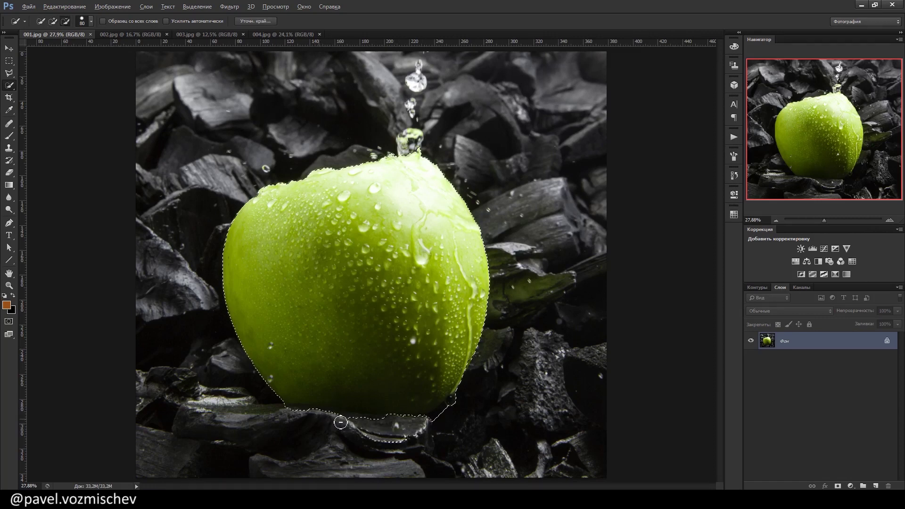
mouse_move(387, 437)
left_mouse_down()
mouse_move(401, 443)
mouse_move(460, 400)
mouse_move(454, 410)
left_mouse_up()
key("alt")
left_click_drag(401, 150, 412, 141)
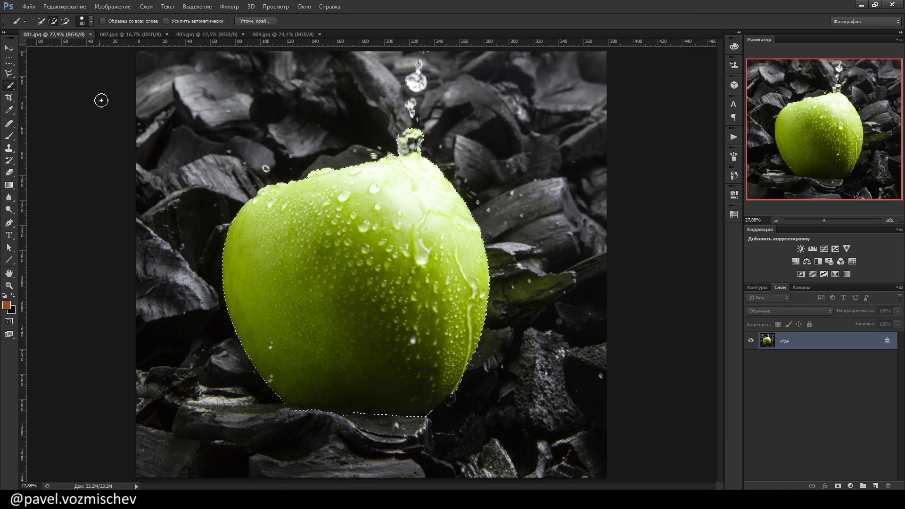
Step: Create a solid color fill layer from the apple selection, using the Color blend mode (Цветность) at 100% opacity
left_click(146, 9)
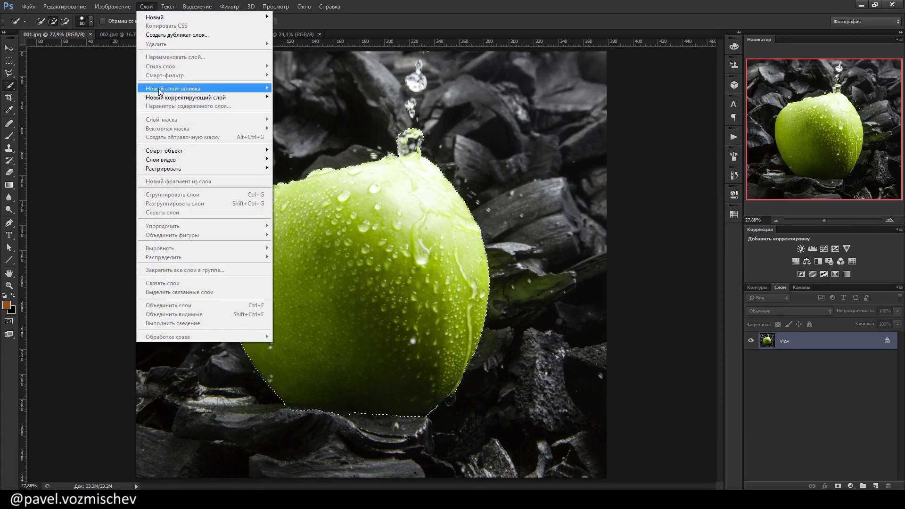
mouse_move(160, 92)
left_click(294, 87)
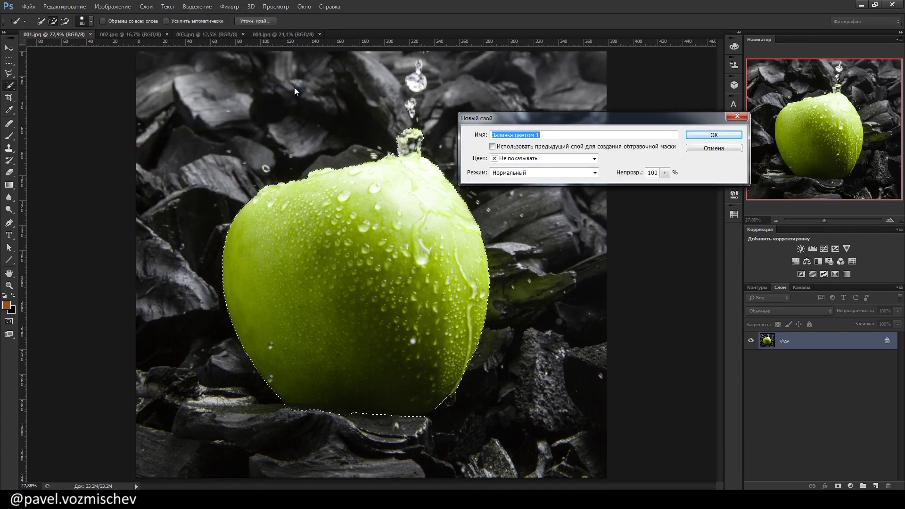
left_click(513, 172)
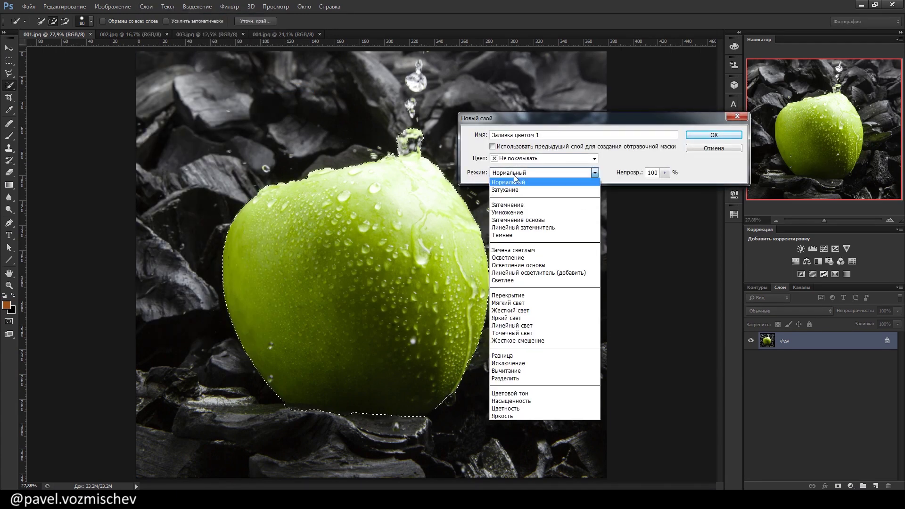
left_click(508, 409)
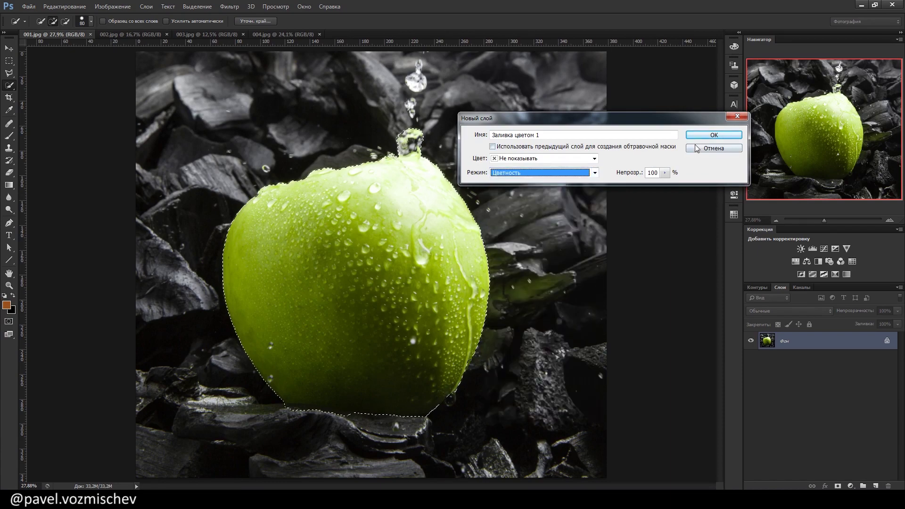
left_click(709, 136)
Step: Try orange, yellow-orange, blue and teal-green fill colours on the apple
left_click(620, 139)
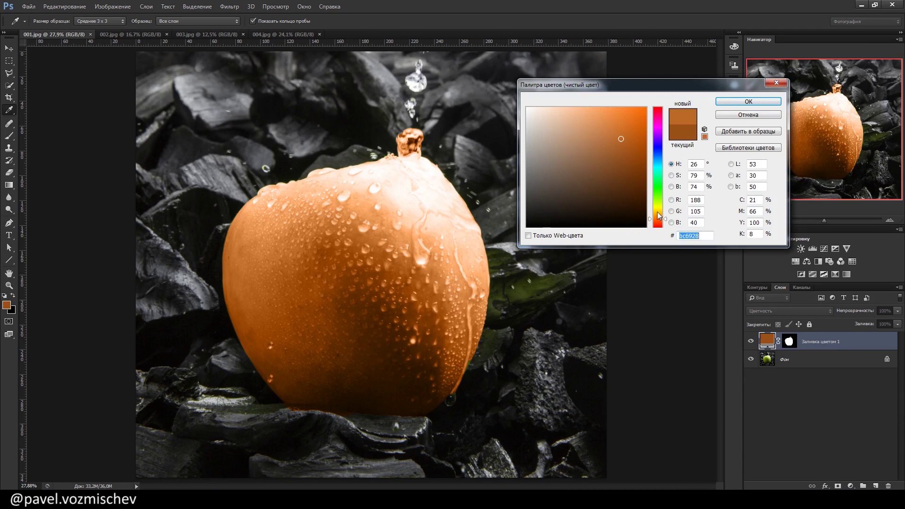
left_click_drag(657, 213, 658, 215)
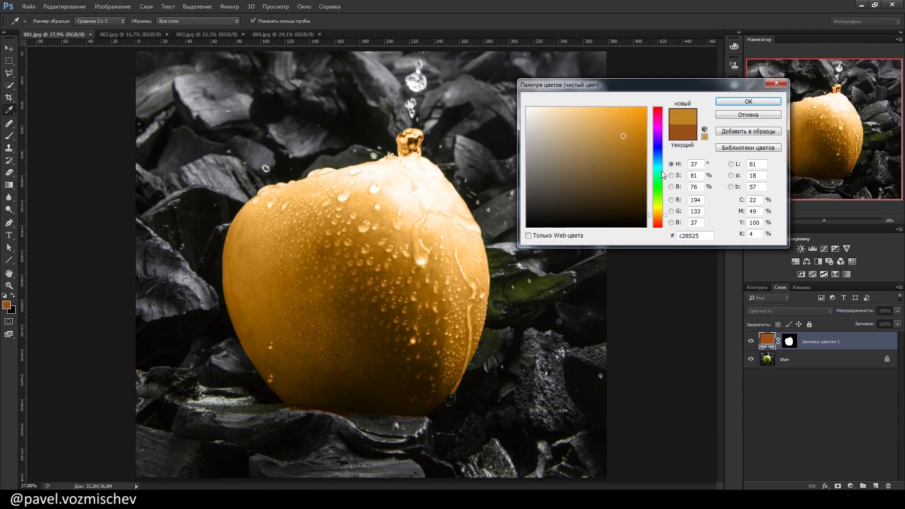
left_click_drag(663, 177, 658, 150)
left_click(602, 134)
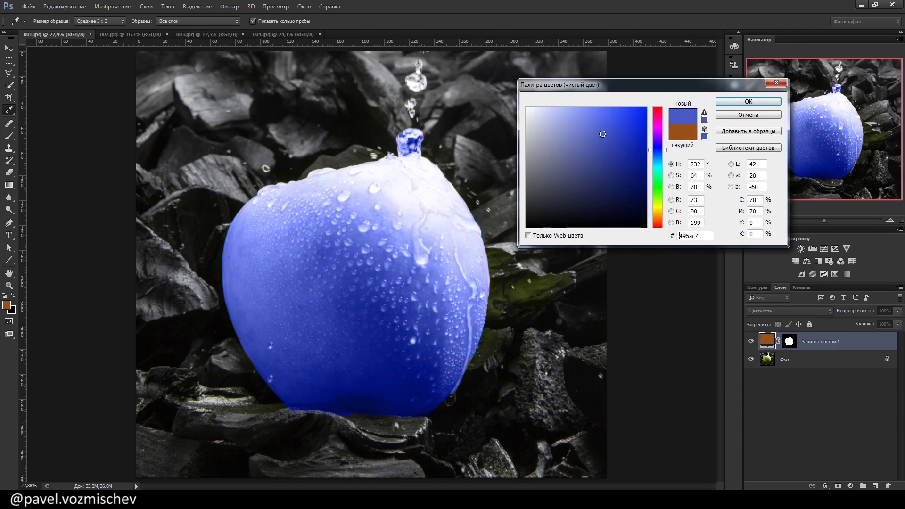
left_click(658, 175)
left_click_drag(610, 164, 608, 147)
Step: Set the apple's fill to an orange-brown colour with a hue of 23°
left_click(660, 215)
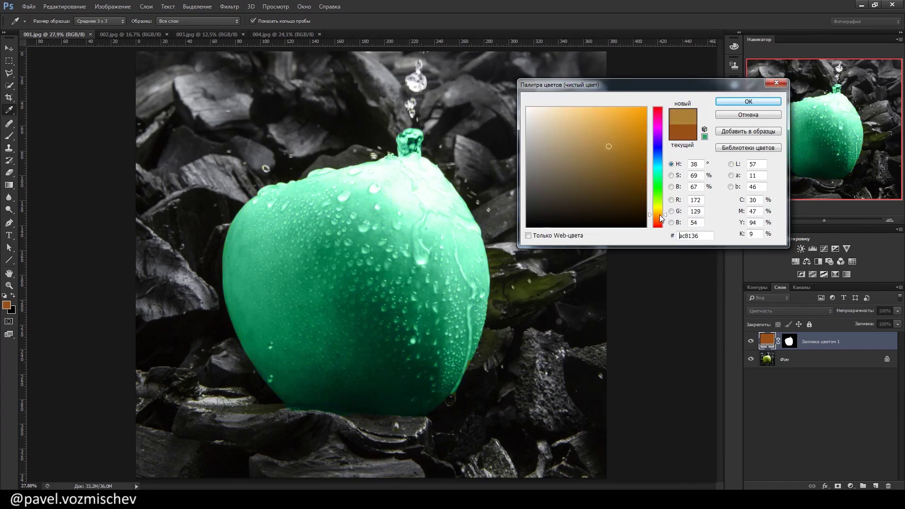
left_click(614, 143)
left_click_drag(655, 210, 660, 223)
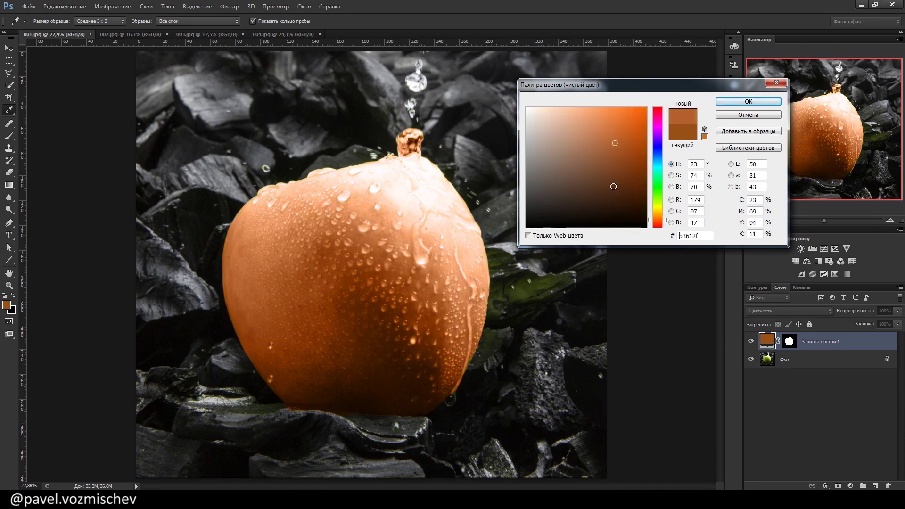
left_click(748, 102)
Step: Duplicate the orange fill layer and invert the copy's mask so it covers the coals instead of the apple
key("w")
scroll(467, 185, "down", 1)
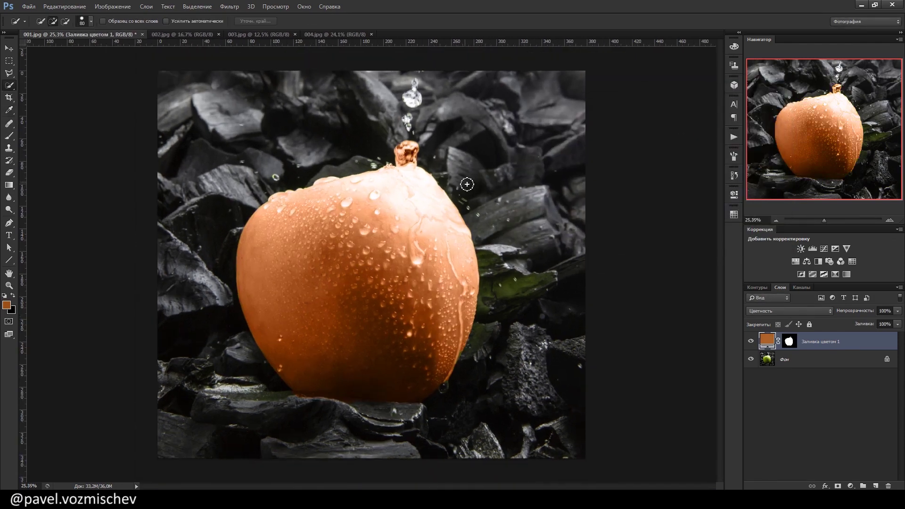
scroll(418, 210, "up", 9)
left_click_drag(413, 204, 332, 195)
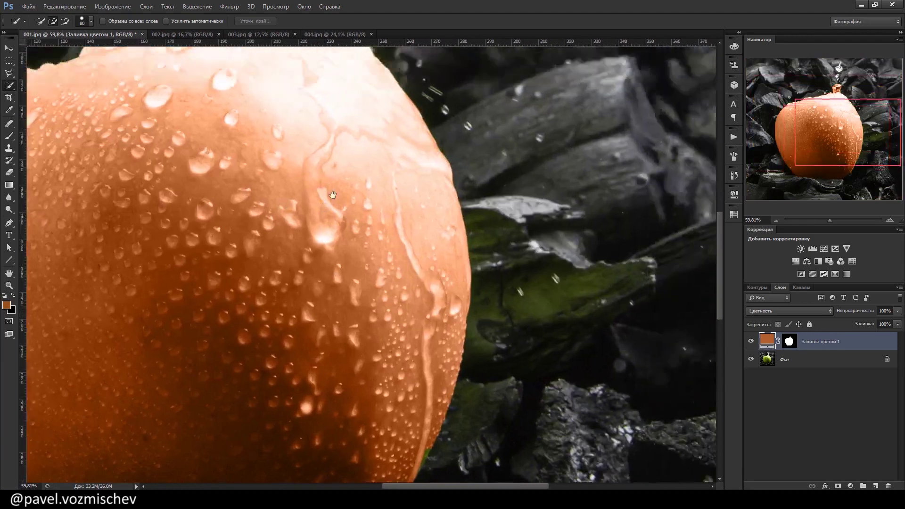
scroll(441, 203, "down", 1)
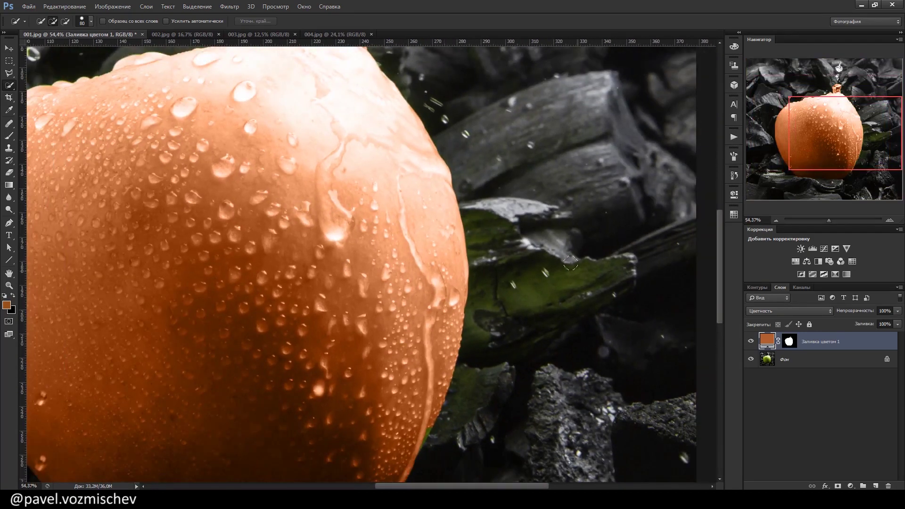
scroll(277, 220, "down", 6)
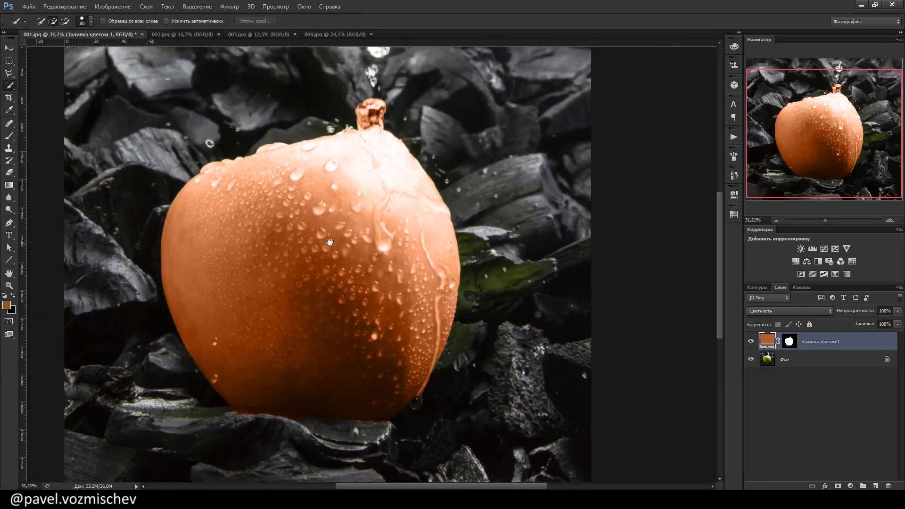
key("ctrl+j")
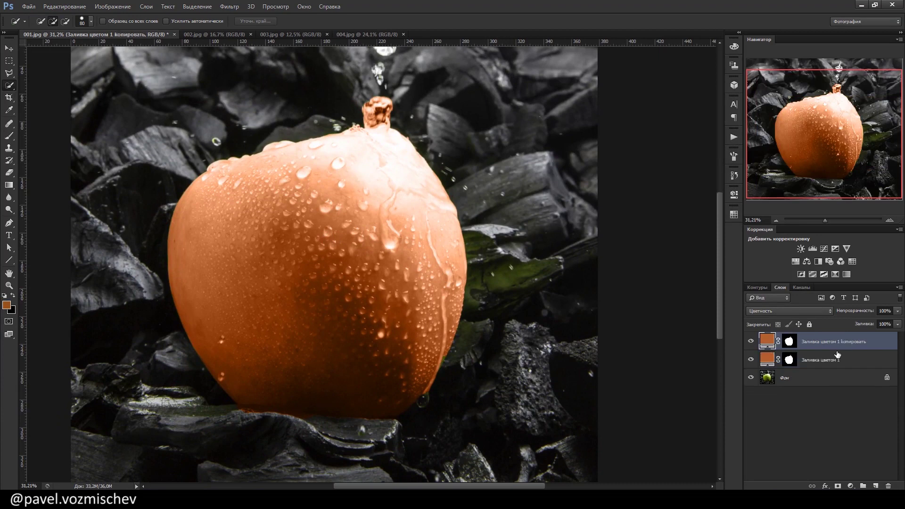
left_click(790, 340)
key("ctrl+i")
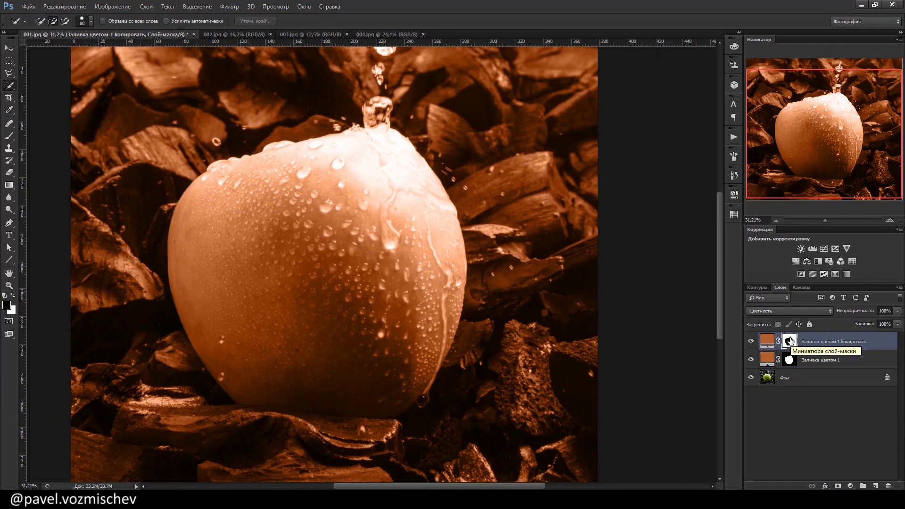
Step: Set the duplicated fill's colour to neutral grey #565656 and compare the coals with that layer hidden and shown
double_click(768, 340)
left_click(530, 218)
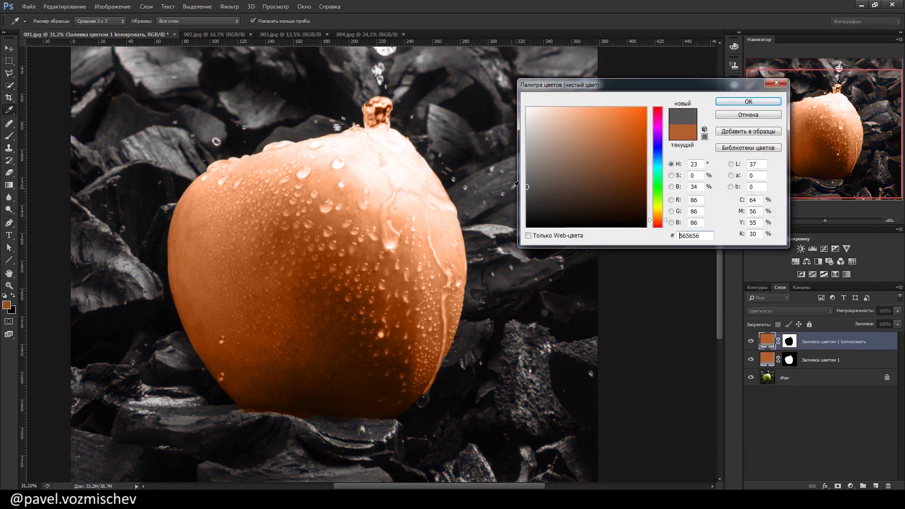
key("Return")
key("w")
scroll(567, 233, "up", 3)
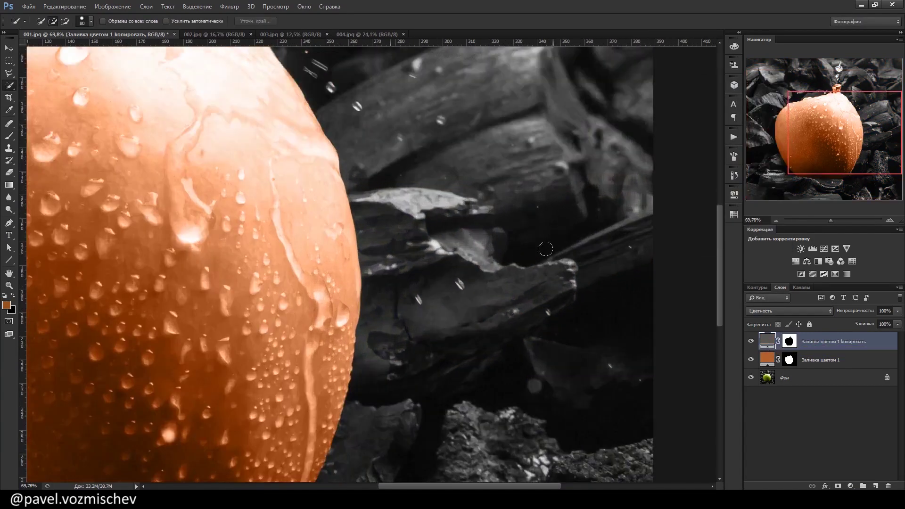
left_click(751, 342)
left_click(751, 341)
Step: Paint black on the orange fill's mask along the stone under the apple to remove the orange spill
left_click_drag(308, 390, 422, 191)
mouse_move(182, 362)
left_mouse_down()
mouse_move(367, 340)
mouse_move(466, 339)
left_mouse_up()
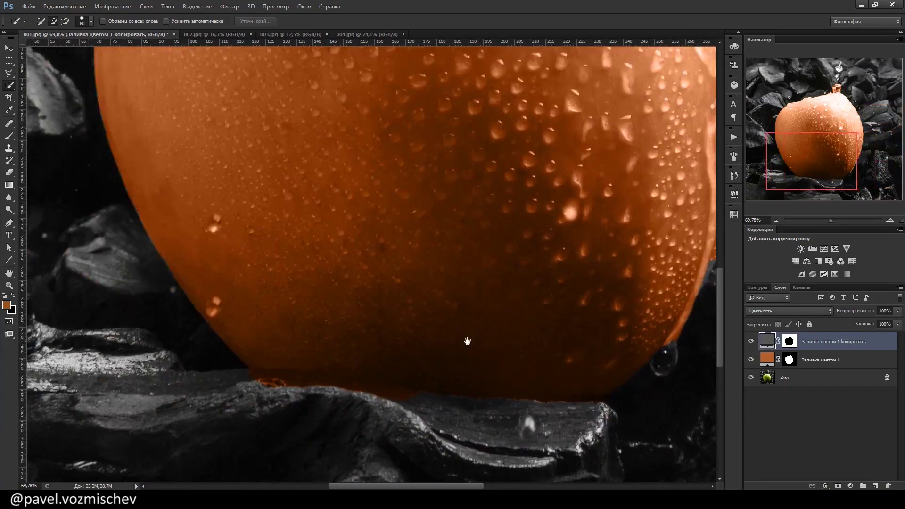
left_click_drag(343, 349, 412, 344)
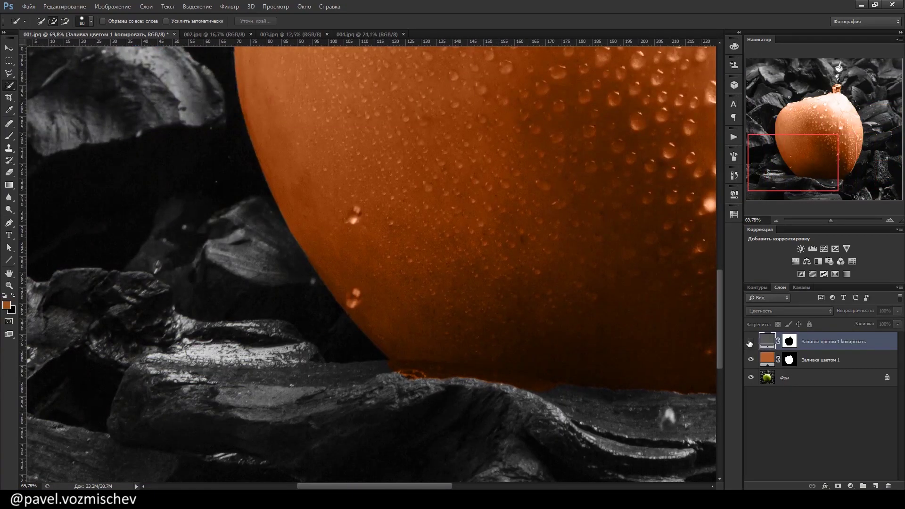
left_click(789, 359)
left_click_drag(585, 359, 463, 352)
key("d")
key("b")
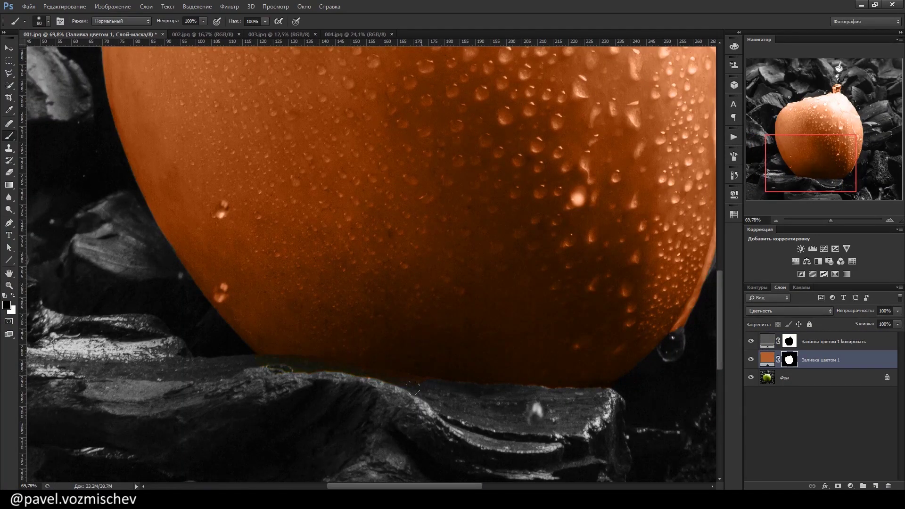
left_click_drag(533, 315, 327, 319)
key("x")
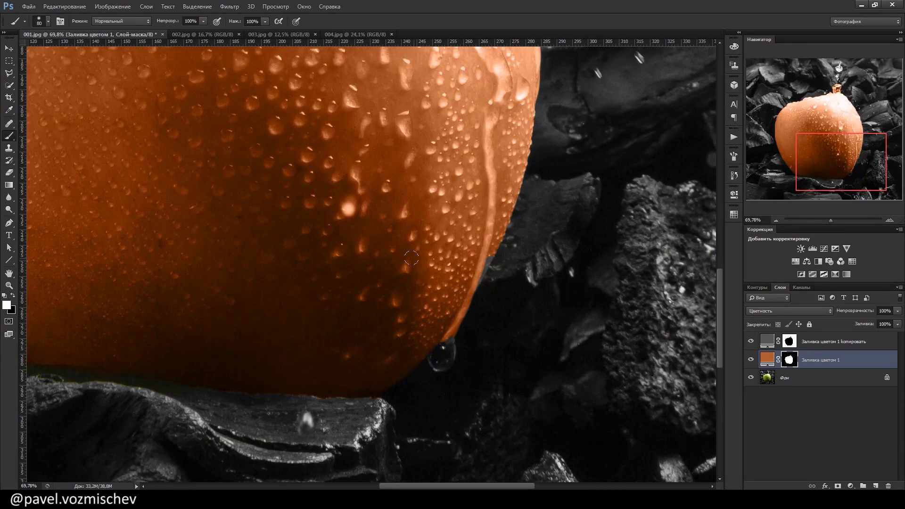
Step: Touch up the grey fill's mask along the apple's lower edge with a black brush
left_click(789, 344)
key("x")
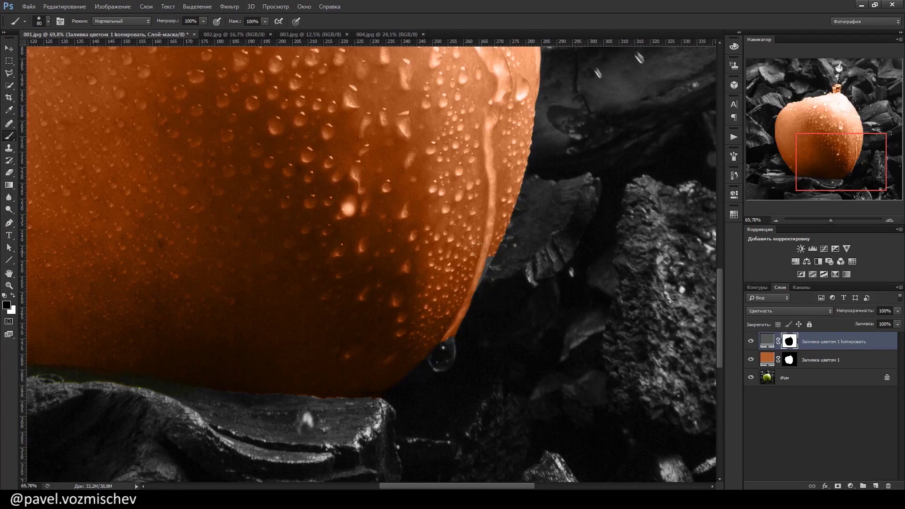
left_click_drag(476, 265, 380, 359)
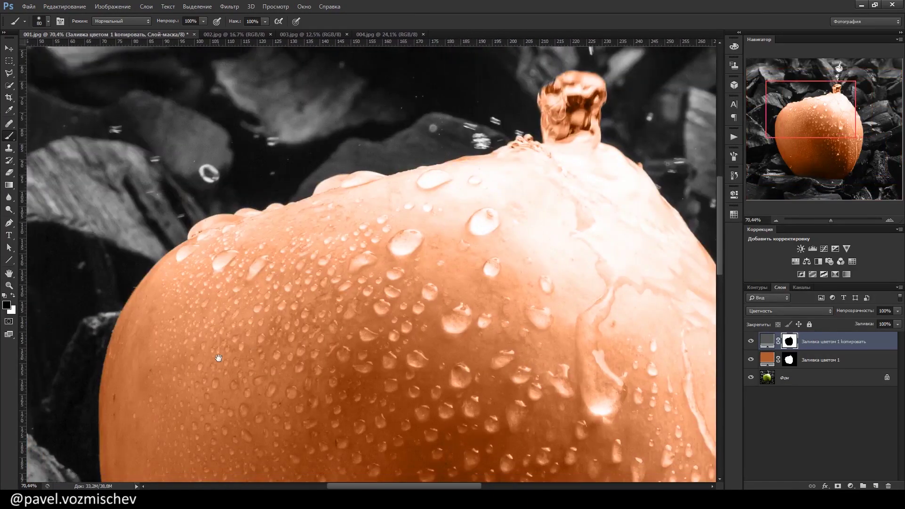
left_click_drag(218, 358, 518, 292)
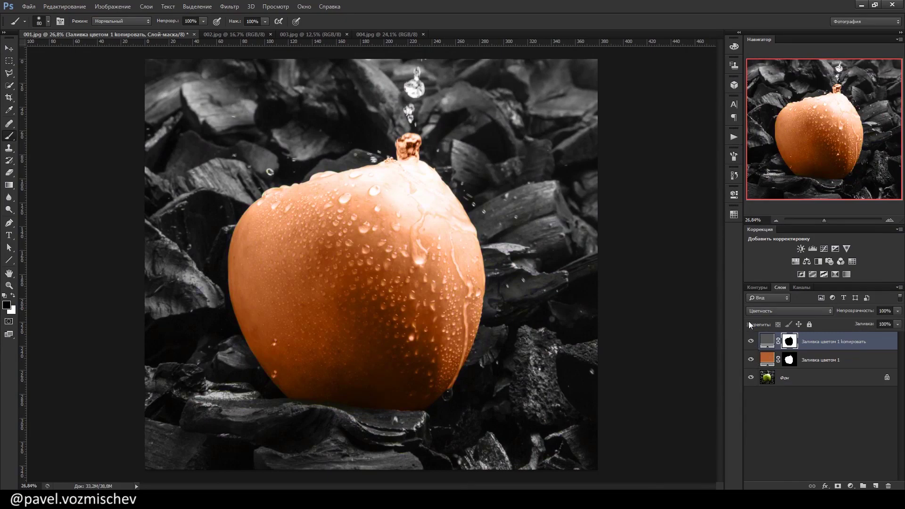
Step: Reopen the apple fill's colour and shift its hue to blue
left_click(751, 360)
double_click(768, 362)
left_click_drag(649, 182, 657, 151)
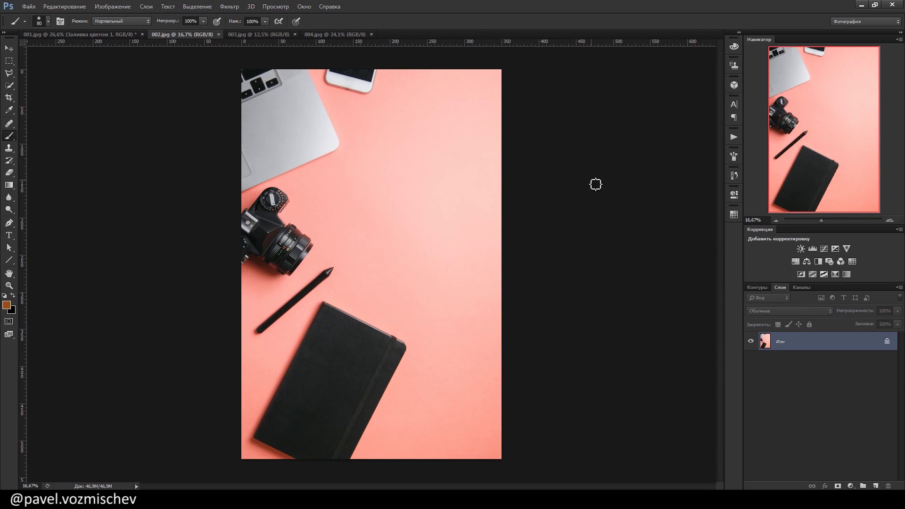
Step: In 002.jpg, add a Hue/Saturation adjustment layer, target the reds sampled from the pink backdrop, and set their hue to -49
left_click(794, 261)
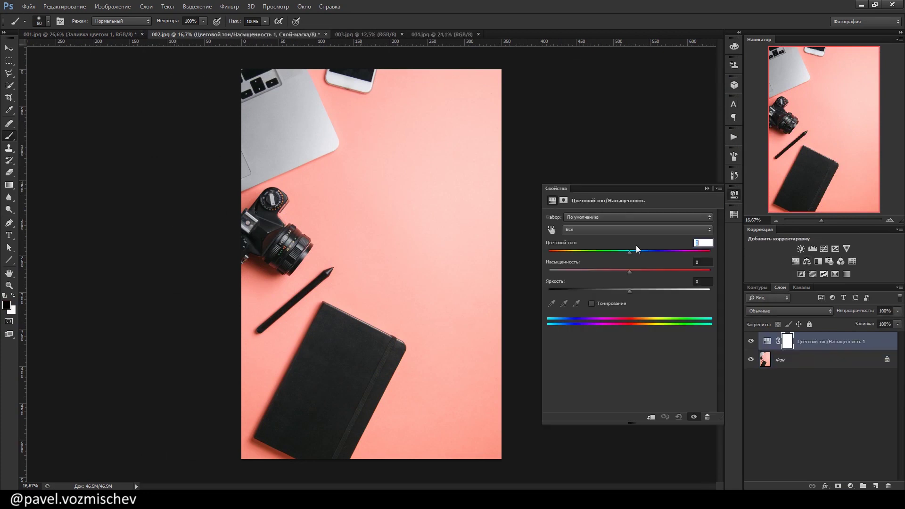
left_click(551, 230)
left_click(372, 220)
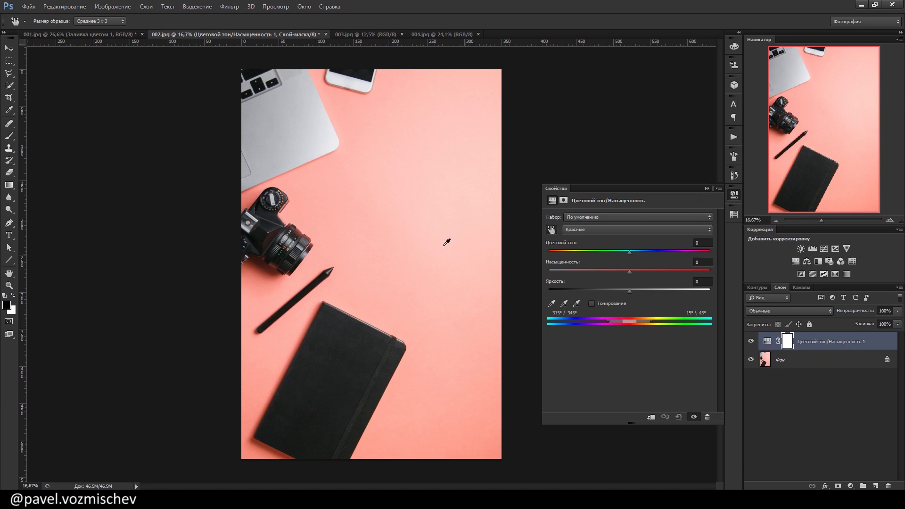
left_click_drag(628, 252, 581, 251)
Step: Paint black on the Hue/Saturation mask over the camera lens to restore its original colours, comparing with the adjustment hidden
scroll(258, 239, "up", 3)
scroll(258, 240, "up", 4)
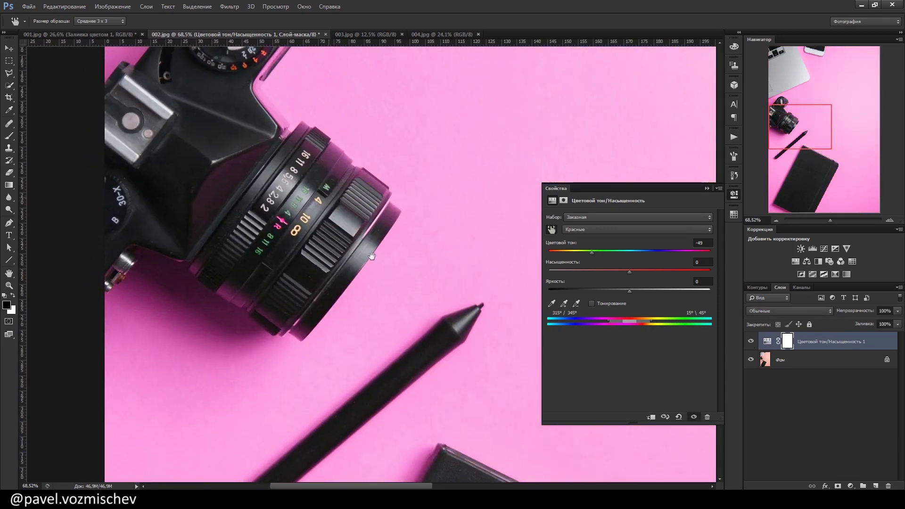
left_click_drag(373, 192, 473, 296)
left_click(9, 136)
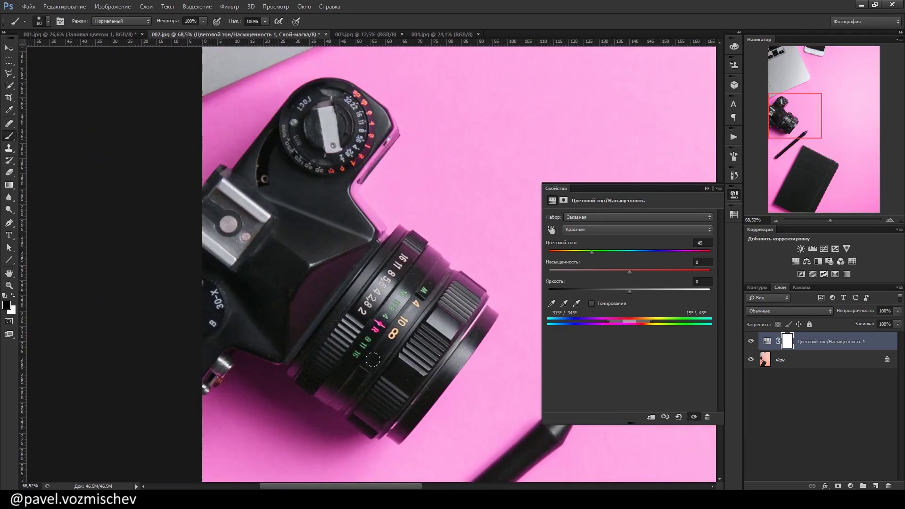
scroll(430, 198, "down", 2)
left_click(750, 341)
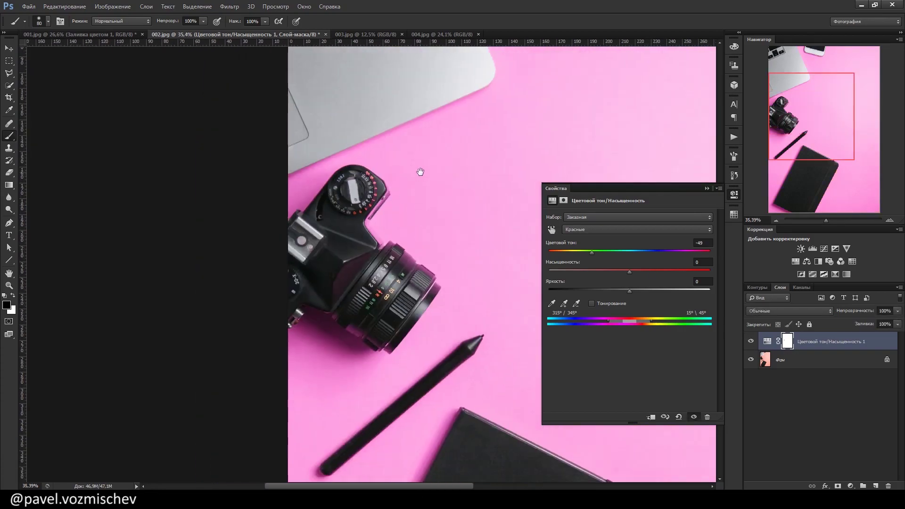
Step: Set the reds' hue to -143 and saturation to -24 to turn the backdrop pale blue
scroll(420, 171, "down", 4)
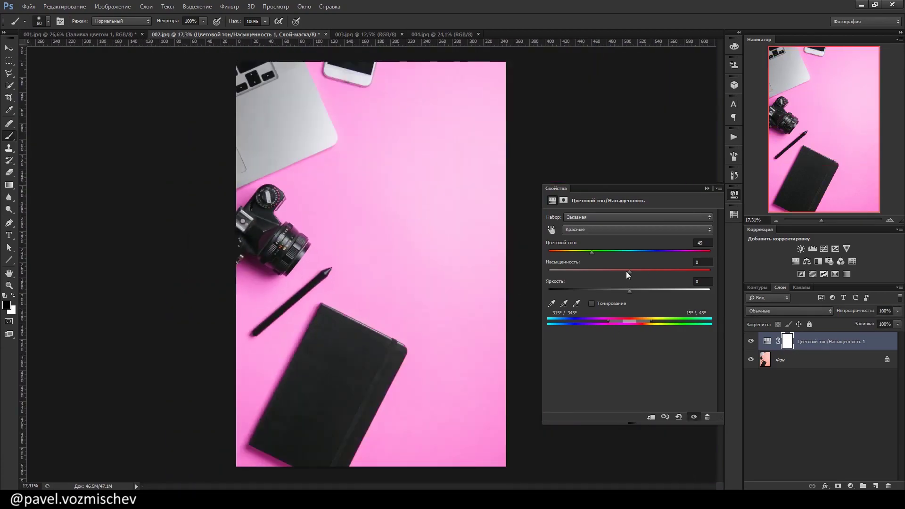
mouse_move(626, 270)
left_mouse_down()
mouse_move(651, 270)
mouse_move(628, 269)
mouse_move(598, 250)
mouse_move(679, 256)
mouse_move(560, 252)
mouse_move(610, 270)
left_mouse_up()
Step: Paint black on the Hue/Saturation mask over the camera's dial markings to restore their original colours, comparing with the adjustment hidden
scroll(325, 236, "up", 5)
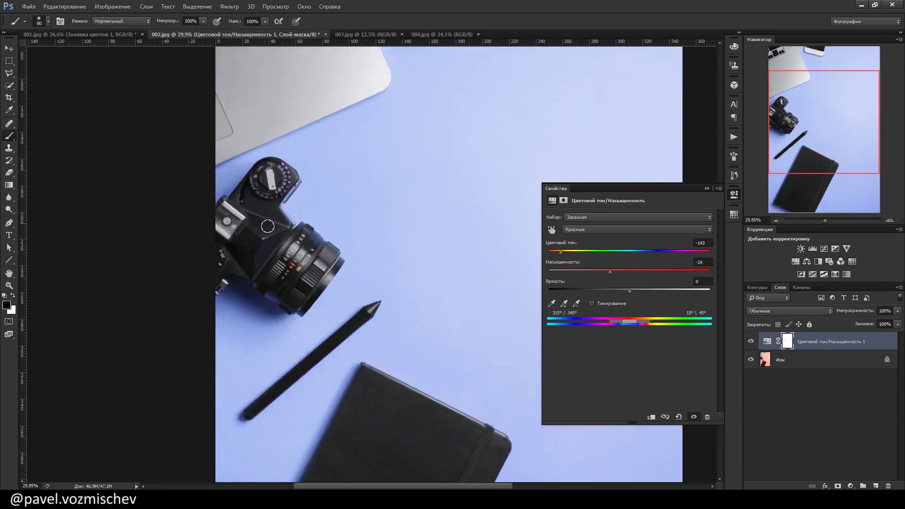
mouse_move(373, 150)
left_mouse_down()
mouse_move(391, 175)
mouse_move(372, 223)
mouse_move(347, 242)
left_mouse_up()
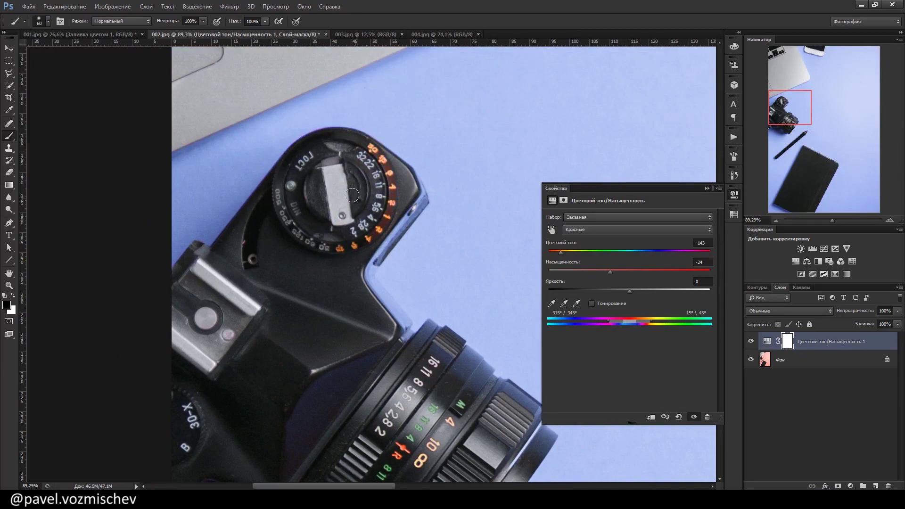
scroll(351, 198, "down", 5)
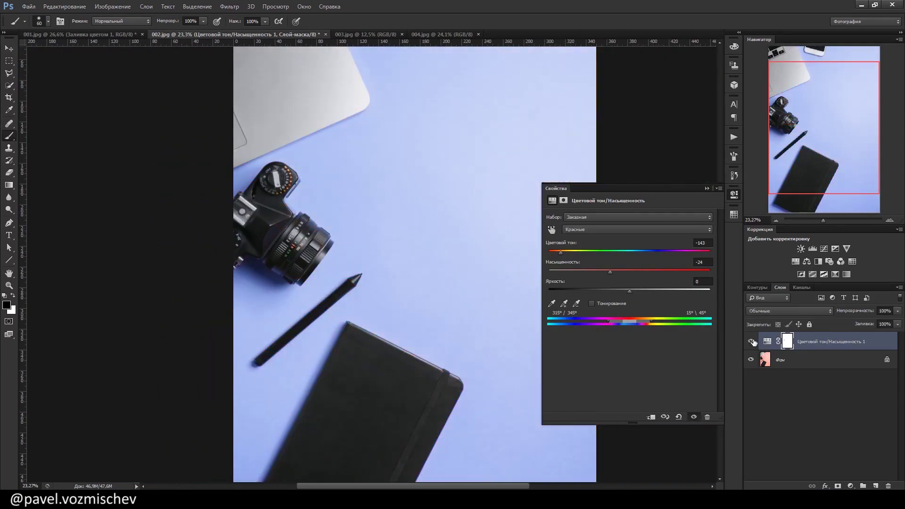
scroll(394, 259, "down", 2)
scroll(394, 259, "up", 4)
scroll(395, 259, "down", 2)
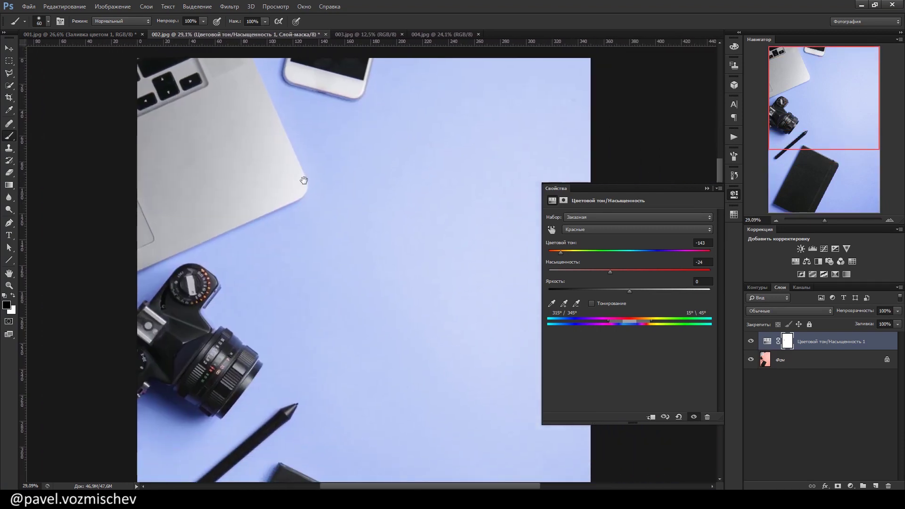
left_click(751, 343)
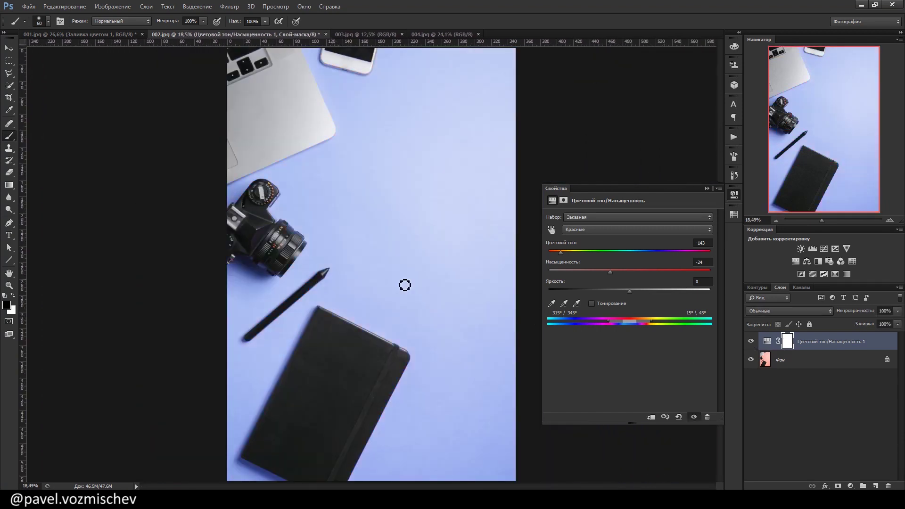
Step: Set the reds' saturation to -100 and lightness to +65 to whiten the backdrop, comparing with the adjustment hidden
scroll(339, 267, "up", 2)
left_click_drag(629, 291, 697, 295)
scroll(418, 274, "down", 2)
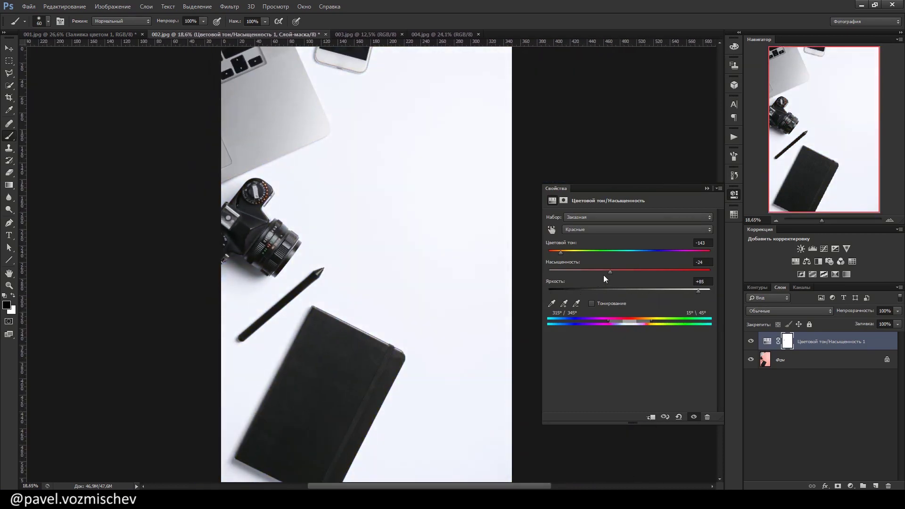
left_click_drag(610, 273, 548, 269)
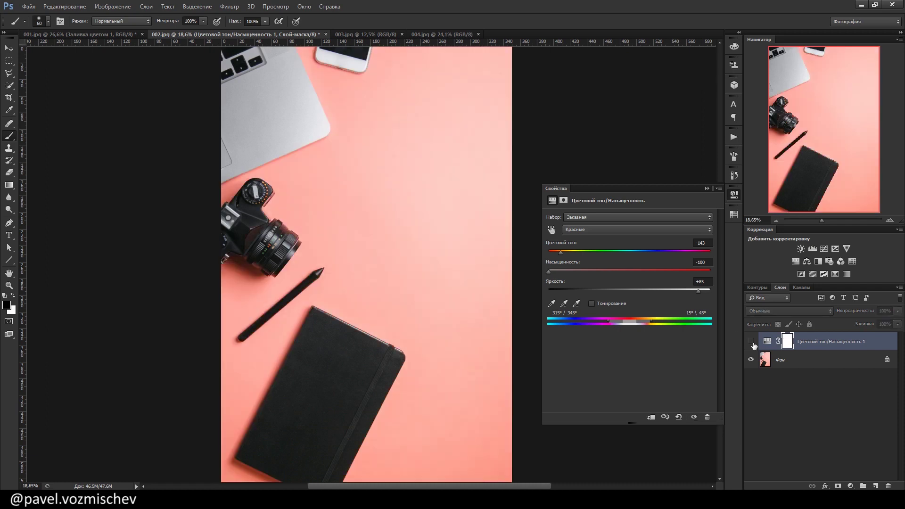
left_click(682, 290)
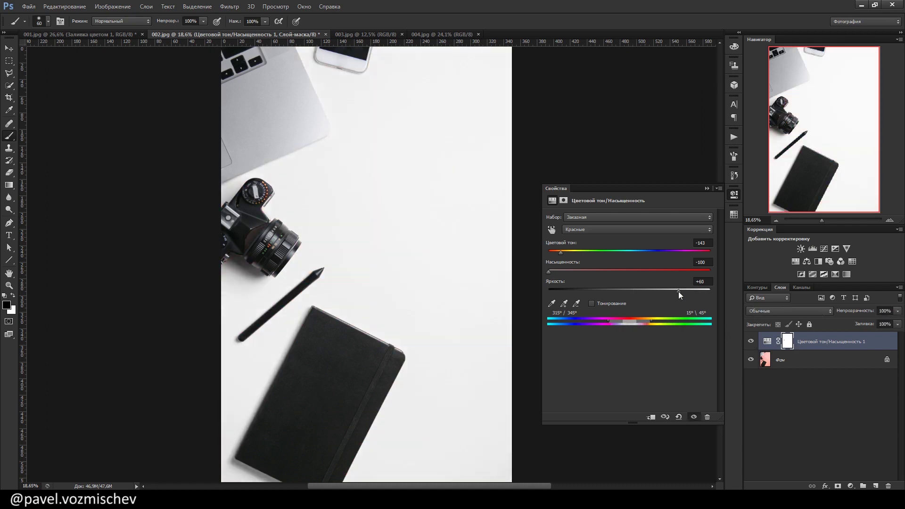
left_click(579, 272)
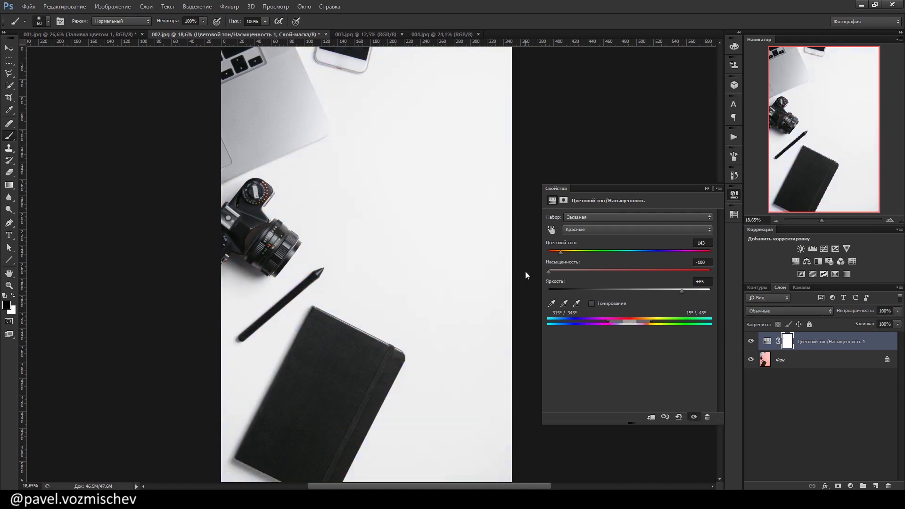
left_click(706, 189)
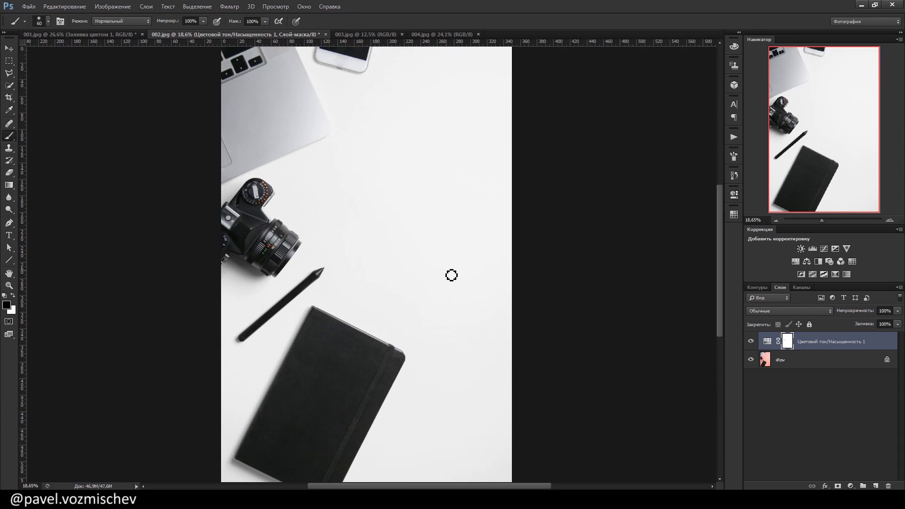
scroll(334, 269, "up", 5)
left_click_drag(448, 320, 545, 327)
left_click_drag(359, 171, 369, 248)
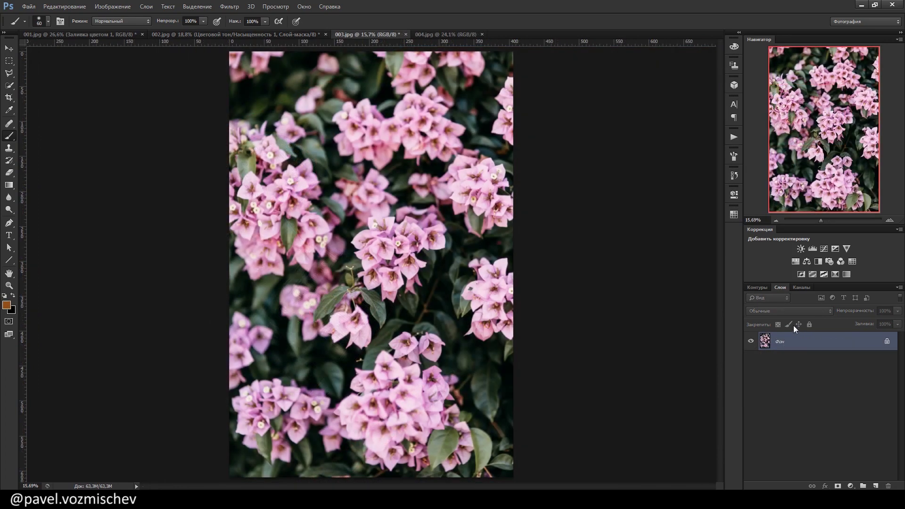
Step: In 003.jpg, add a Hue/Saturation adjustment layer and target the magentas sampled from the pink flowers
left_click(795, 261)
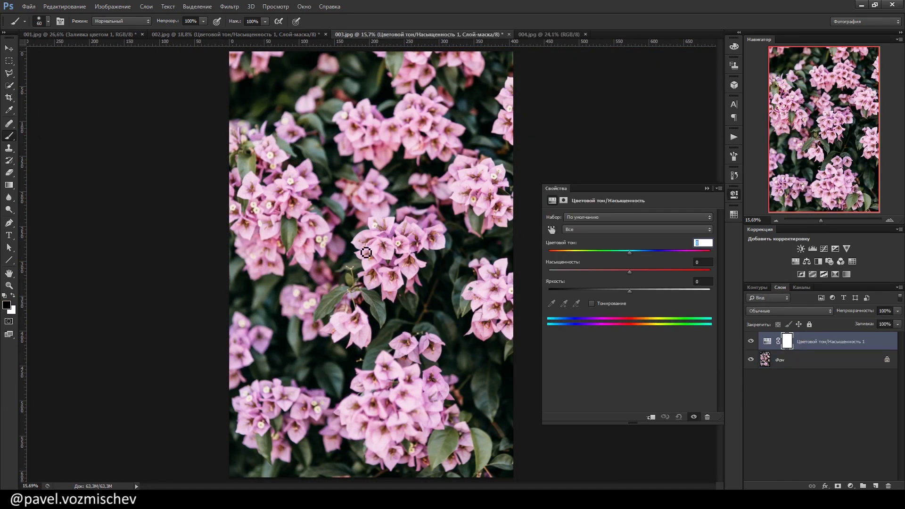
left_click(551, 231)
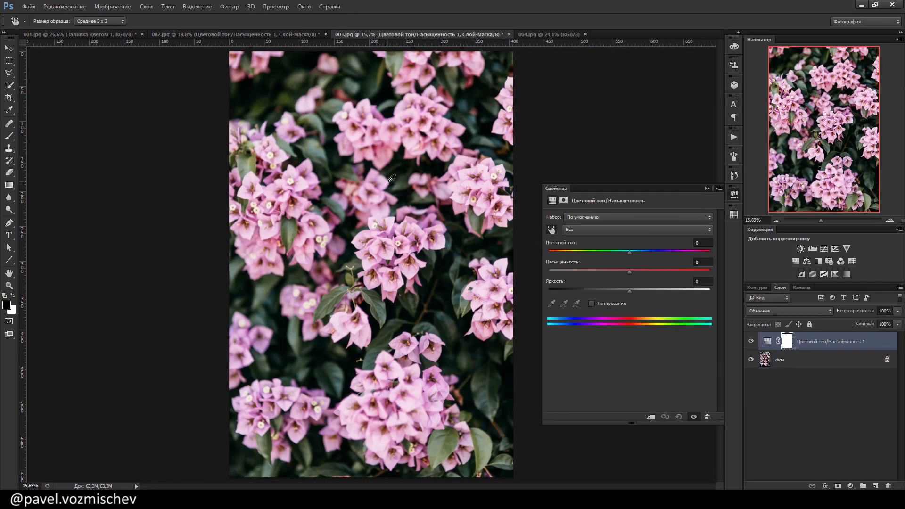
left_click(304, 206)
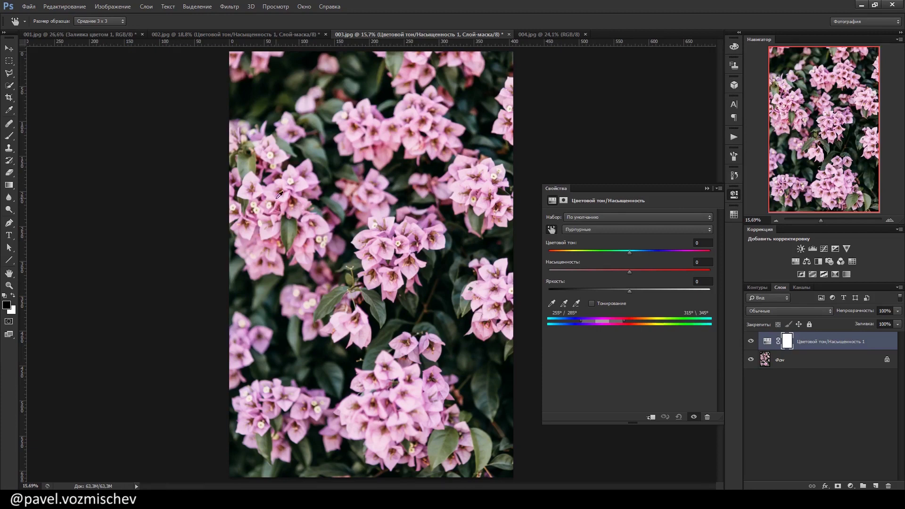
Step: Set the magentas' hue to -180, saturation to +60 and lightness to -2, and widen their colour range to 231°/260° and 355°\46°
left_click_drag(629, 252, 542, 251)
left_click_drag(635, 271, 678, 274)
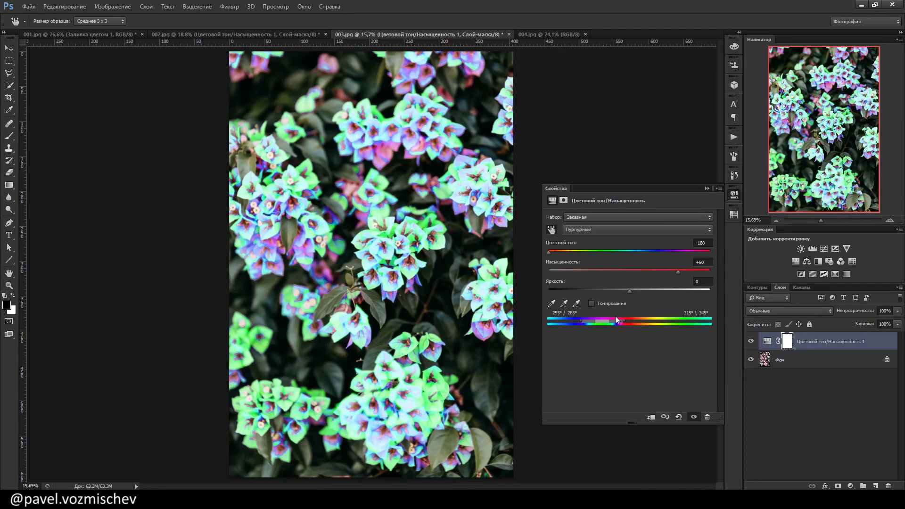
left_click_drag(620, 320, 634, 321)
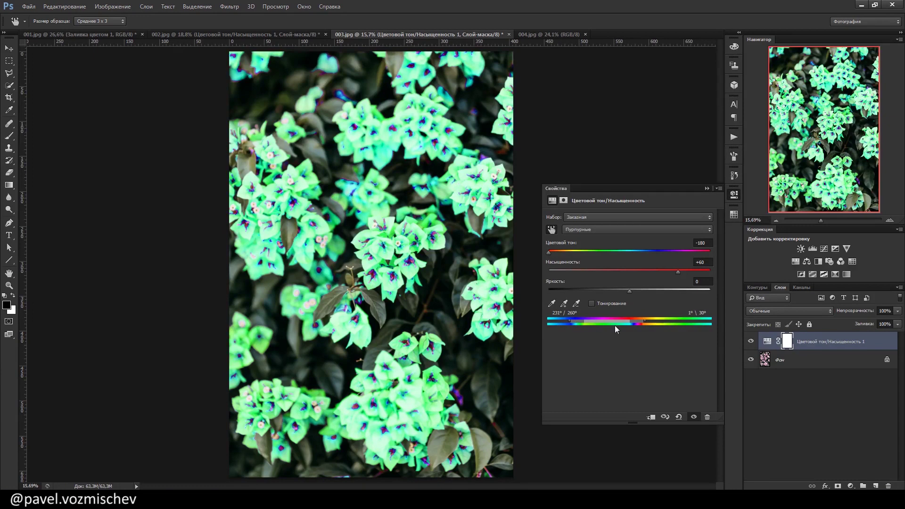
left_click_drag(628, 321, 628, 321)
mouse_move(627, 291)
left_mouse_down()
mouse_move(662, 292)
mouse_move(627, 292)
left_mouse_up()
Step: Change the Hue/Saturation layer's blend mode to Subtract (Вычитание) and raise the magentas' saturation to +75 to isolate the flowers
left_click(757, 310)
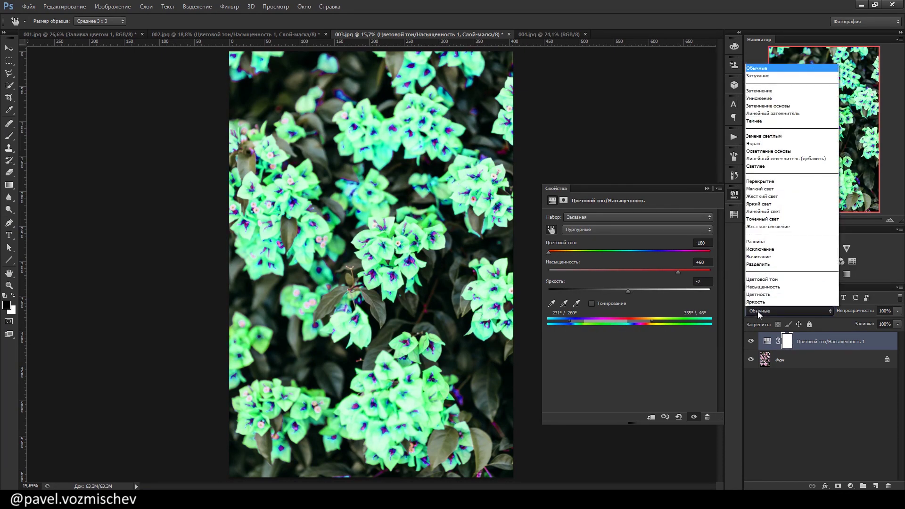
left_click(759, 256)
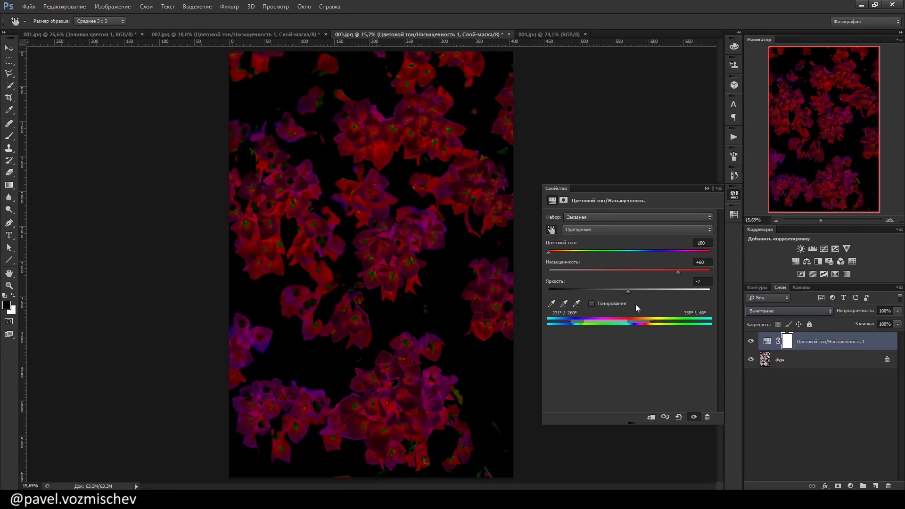
mouse_move(680, 270)
left_mouse_down()
mouse_move(699, 272)
mouse_move(682, 271)
left_mouse_up()
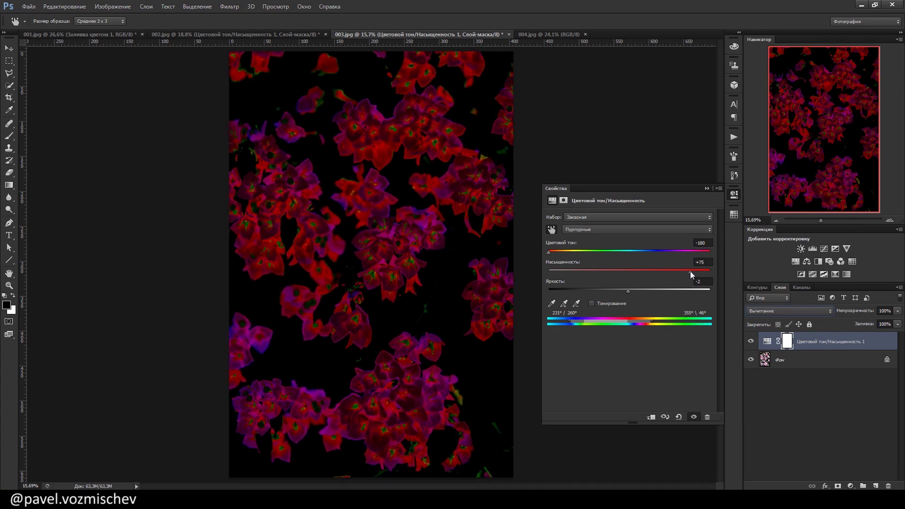
mouse_move(635, 291)
left_mouse_down()
mouse_move(669, 294)
mouse_move(601, 292)
mouse_move(632, 294)
left_mouse_up()
Step: Stamp the visible layers onto a new layer and add a Black & White adjustment with the Maximum White (Максимальный белый) preset
key("ctrl+shift+alt+e")
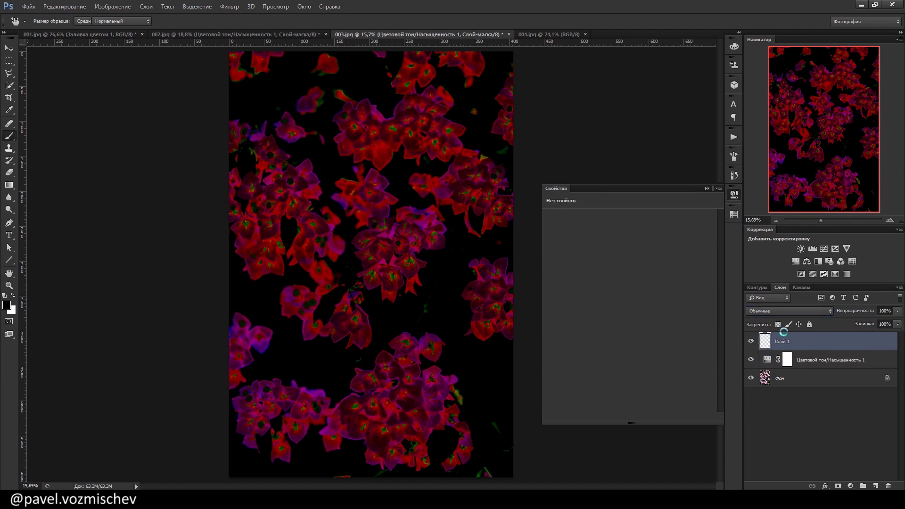
key("b")
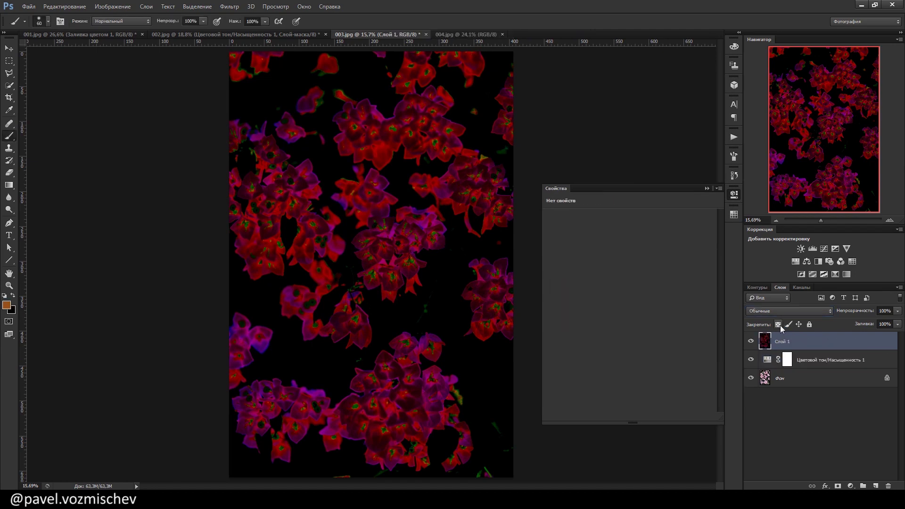
left_click(819, 262)
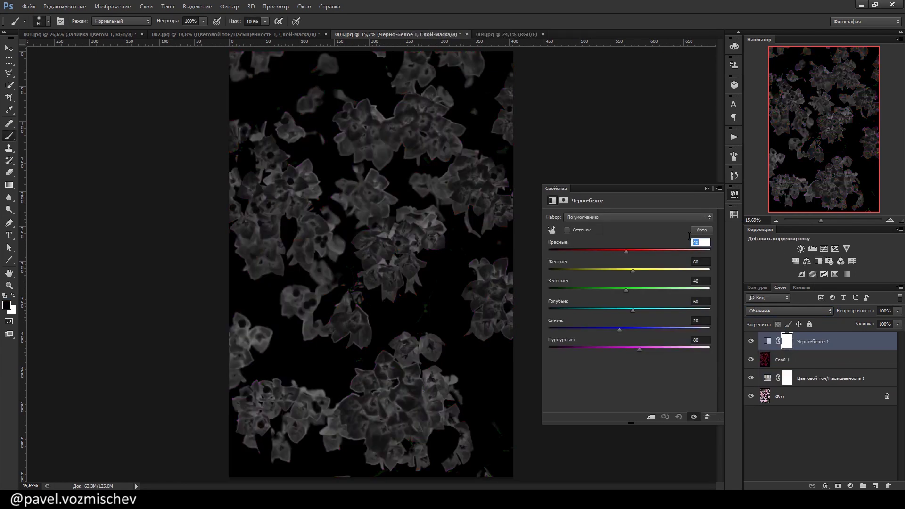
left_click(631, 218)
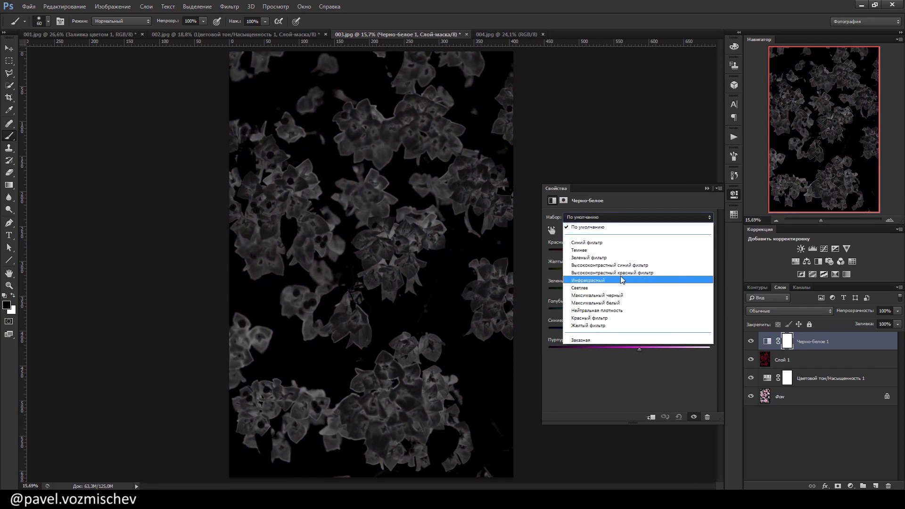
left_click(617, 303)
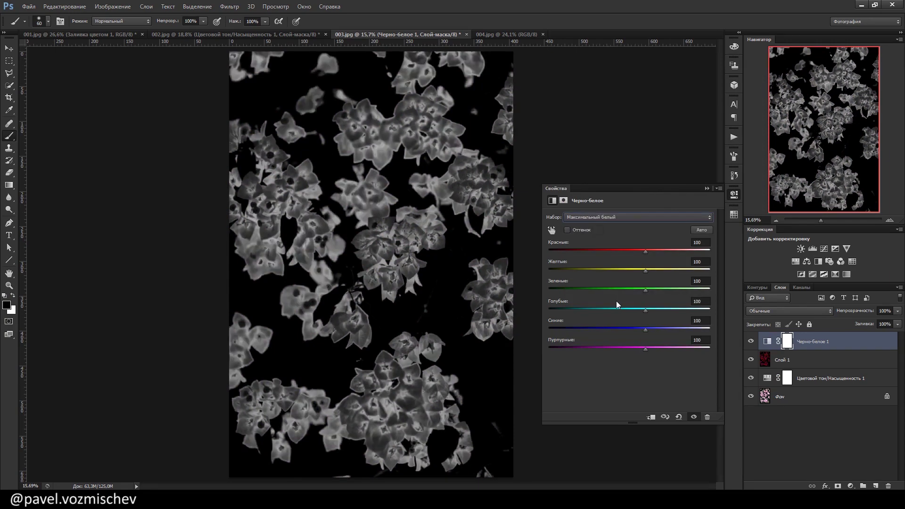
Step: Add a Curves adjustment with its white point at input 90, output 255, and merge all layers above the background
left_click(824, 249)
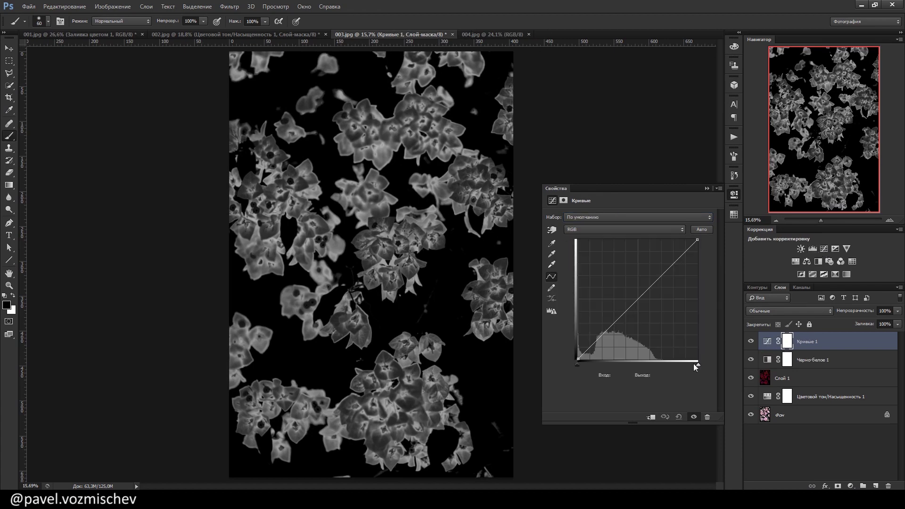
left_click_drag(697, 363, 625, 356)
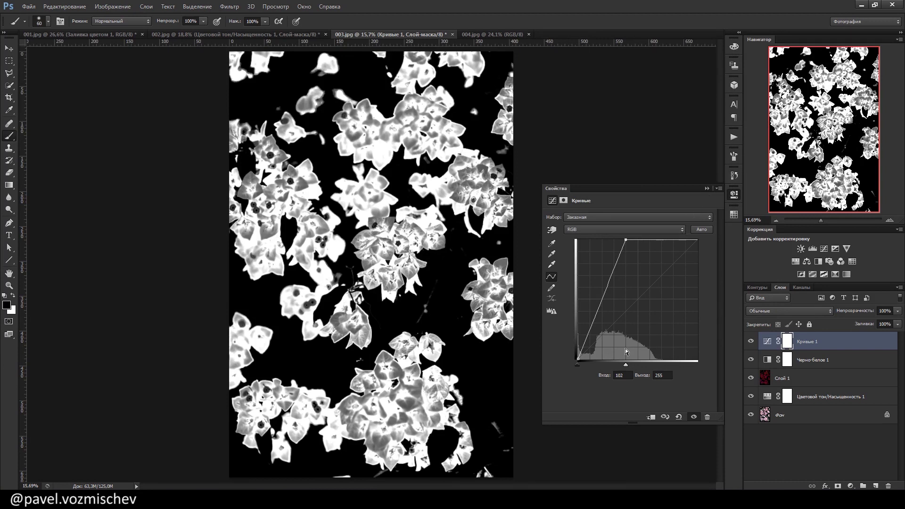
left_click_drag(625, 363, 620, 363)
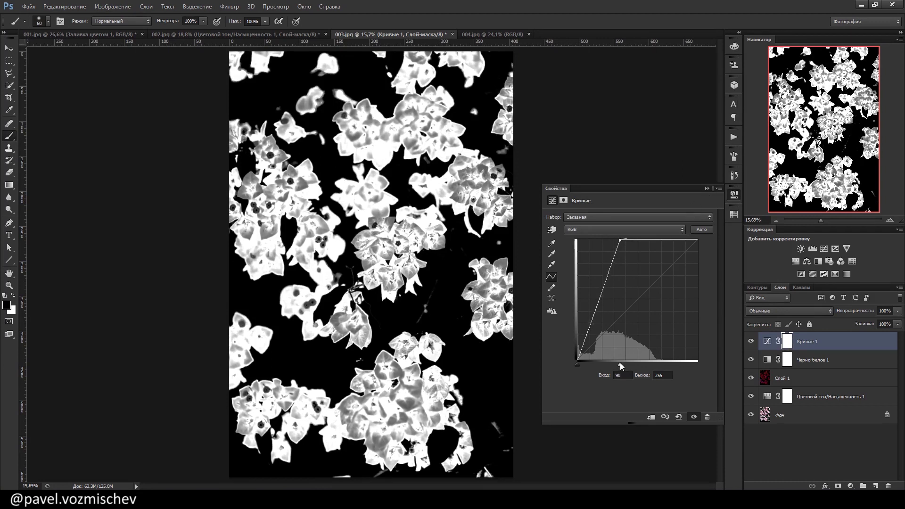
left_click(707, 188)
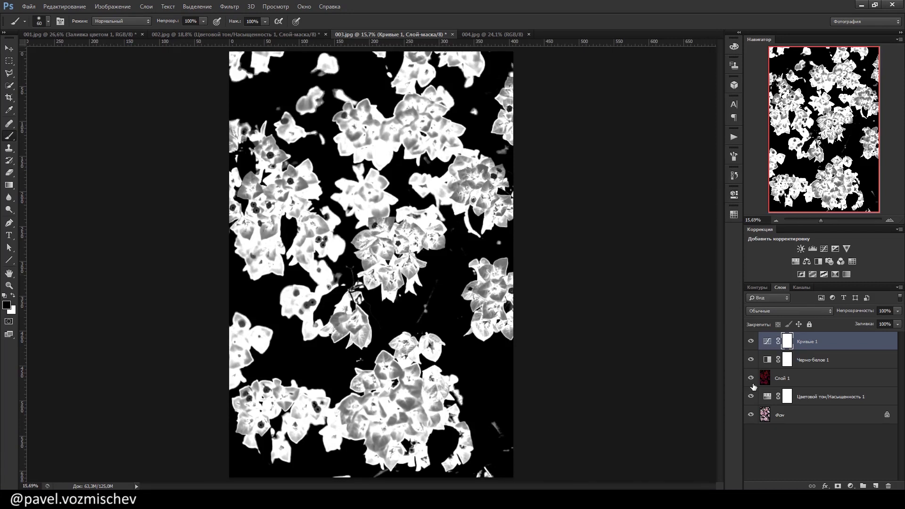
left_click(807, 401, "shift")
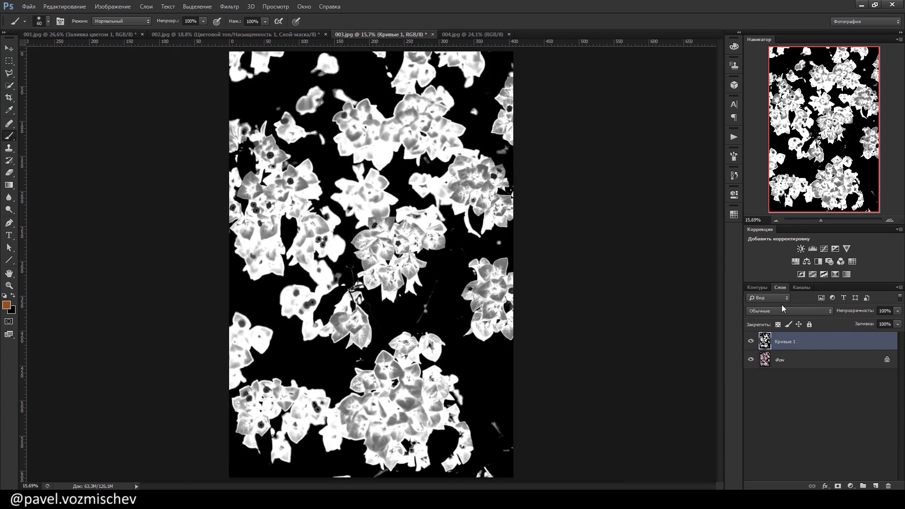
Step: Load the bright areas of the RGB channel as a selection covering the flowers and return to the layers
left_click(800, 287)
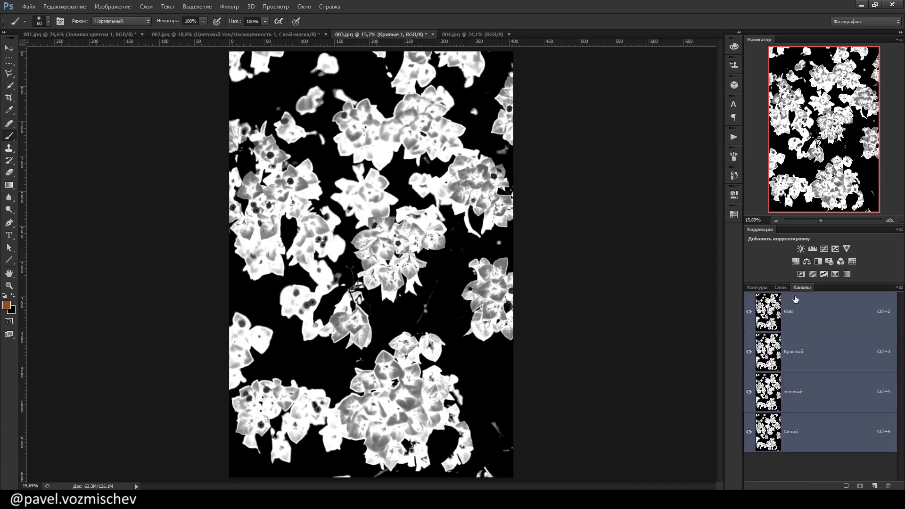
left_click(768, 311, "ctrl")
left_click(779, 288)
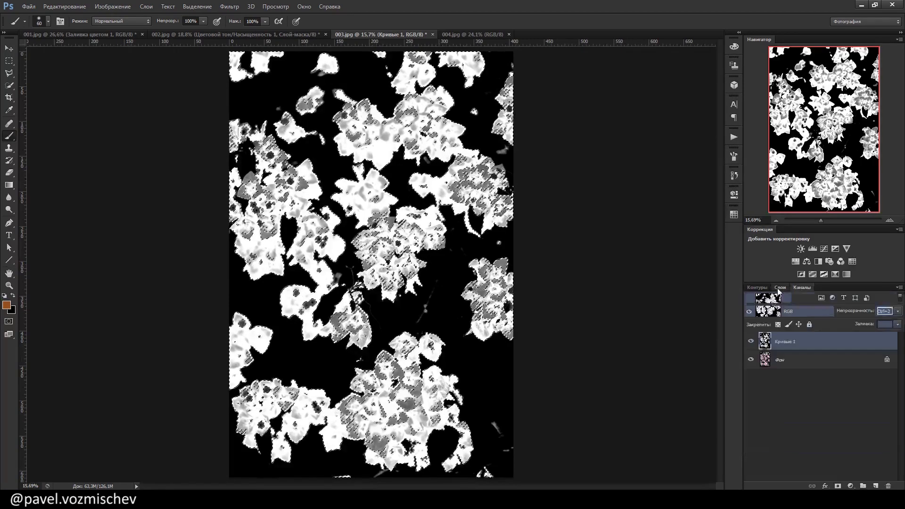
Step: Hide the merged black-and-white layer and add a Hue/Saturation adjustment masked by the selection, with hue +29 and saturation +21
left_click(751, 342)
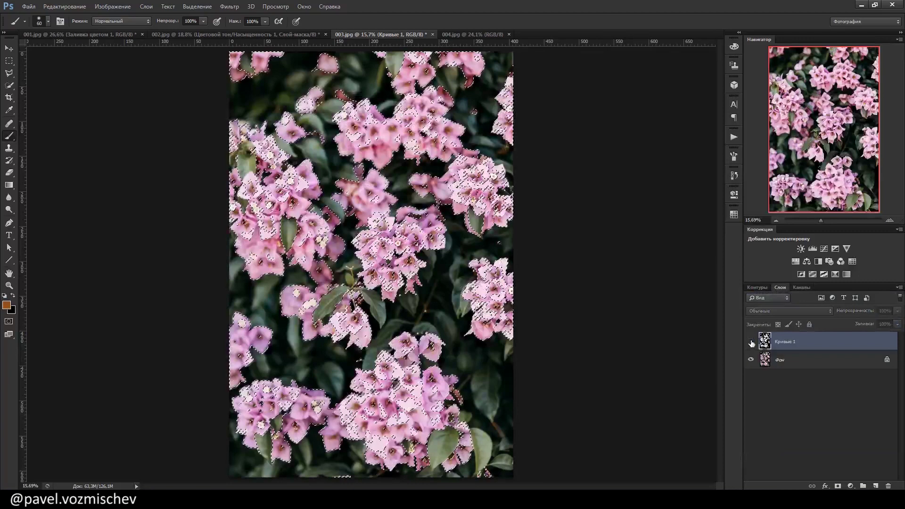
left_click(795, 262)
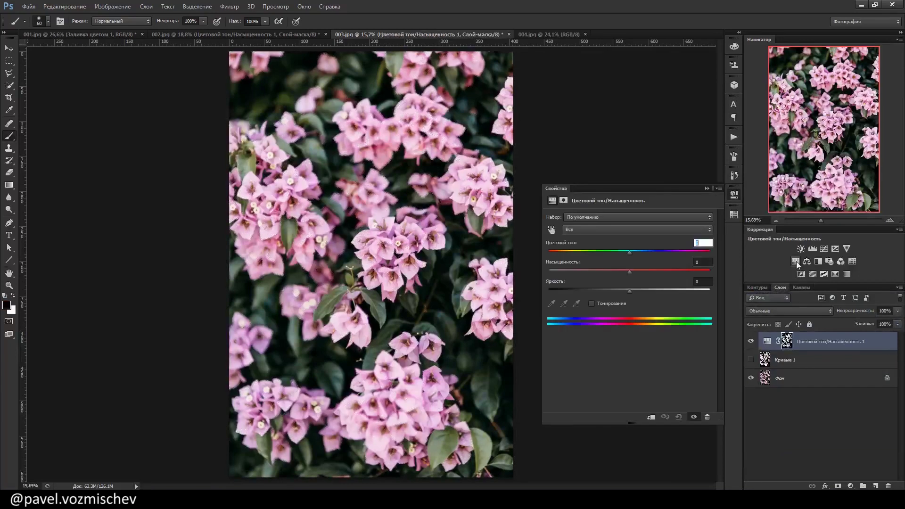
left_click_drag(630, 255, 646, 269)
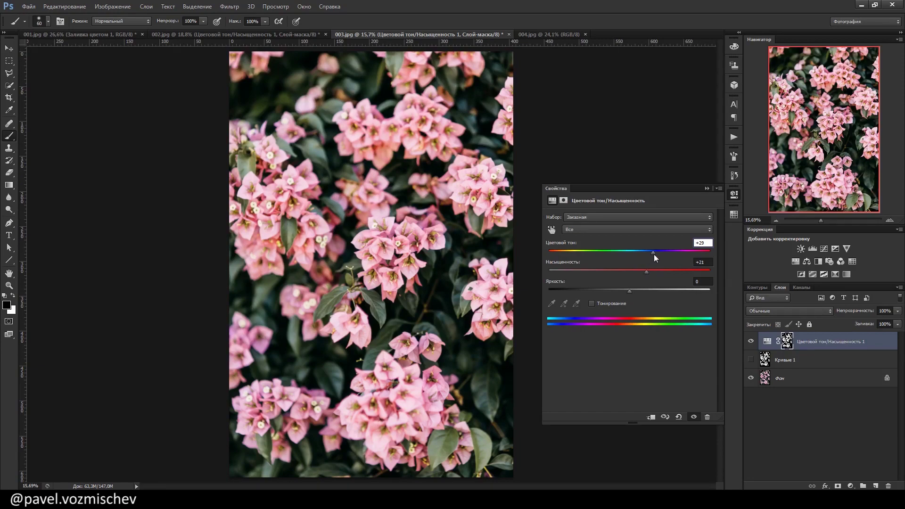
Step: Show the merged black-and-white layer, hide the Hue/Saturation adjustment, and load the RGB channel's bright areas as a selection
left_click(751, 360)
left_click(757, 359)
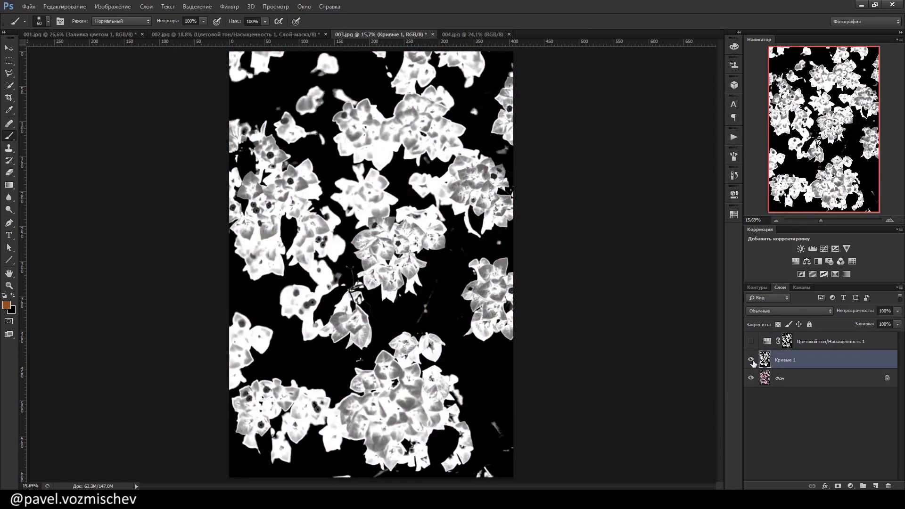
left_click(801, 287)
left_click(772, 318, "ctrl")
left_click(779, 287)
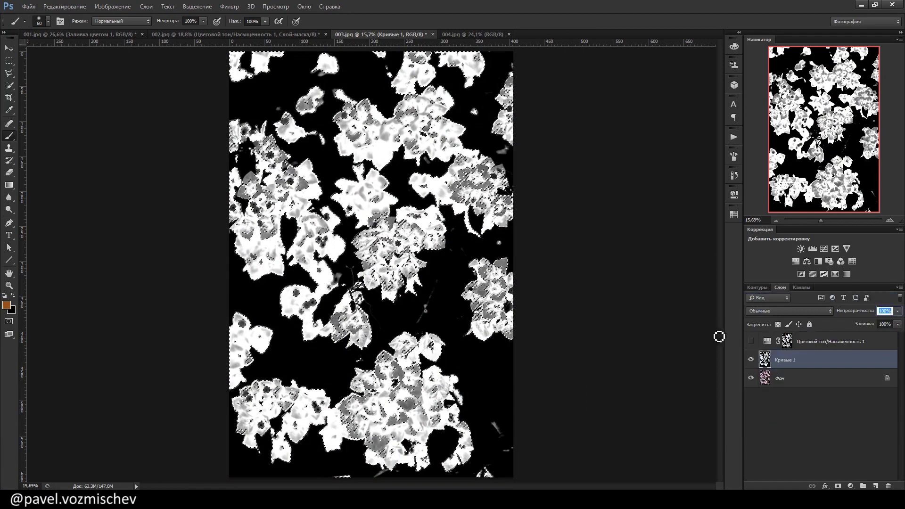
Step: Hide the black-and-white layer and add Curves with the mask inverted to the foliage, moving a blue-channel point from input 124 to output 149
left_click(750, 360)
left_click(823, 250)
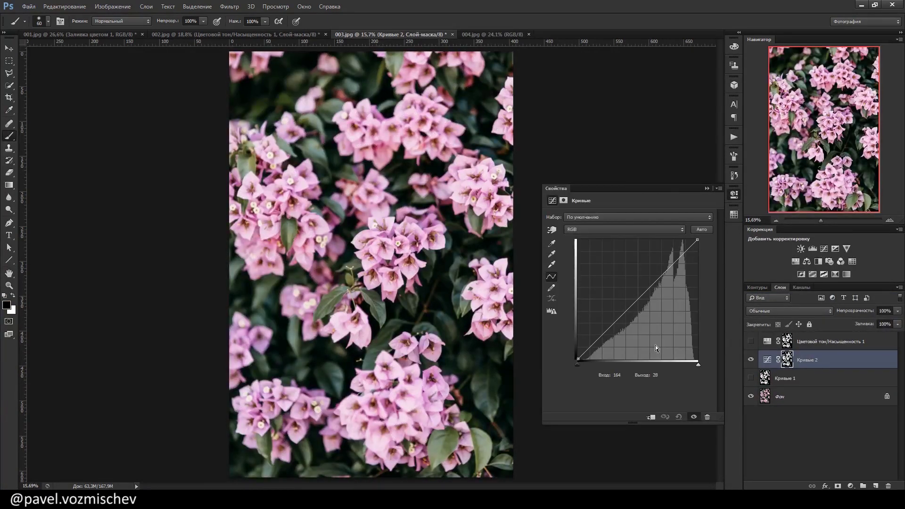
left_click(624, 229)
left_click(585, 243)
mouse_move(641, 294)
left_mouse_down()
mouse_move(643, 308)
mouse_move(635, 288)
left_mouse_up()
left_click(623, 230)
left_click(584, 260)
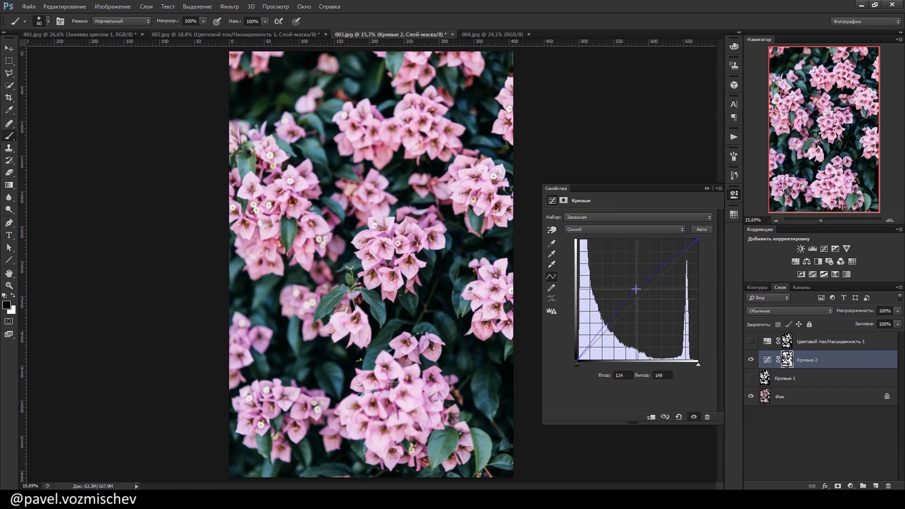
Step: Show the flower Hue/Saturation adjustment again and set its hue to -8 and saturation to +2
left_click(707, 188)
left_click(750, 341)
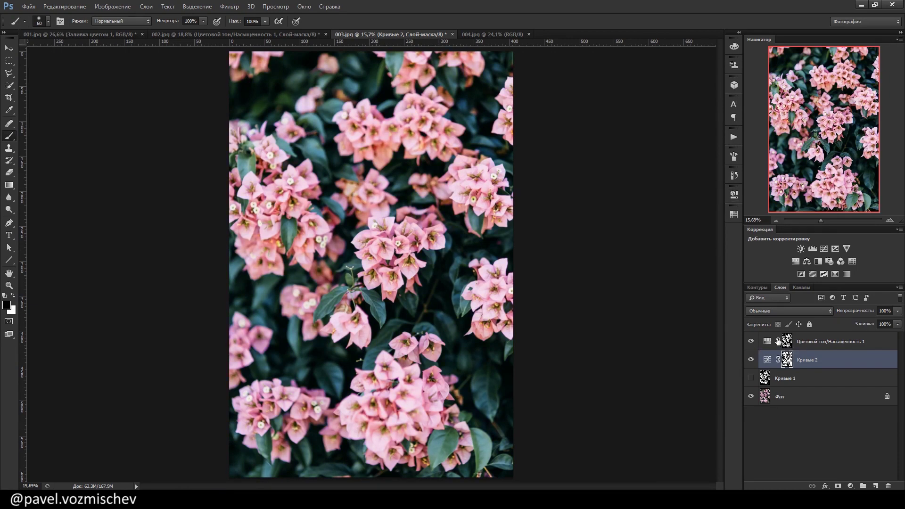
double_click(767, 341)
left_click_drag(655, 254, 618, 253)
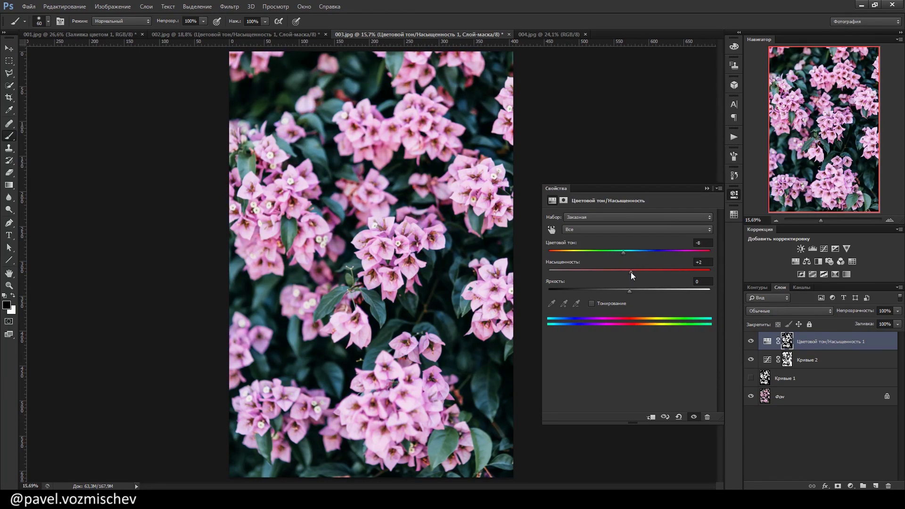
Step: Compare the photo with and without the foliage Curves adjustment
left_click(707, 188)
left_click(751, 360)
scroll(556, 216, "up", 3)
left_click(750, 359)
scroll(281, 315, "down", 3)
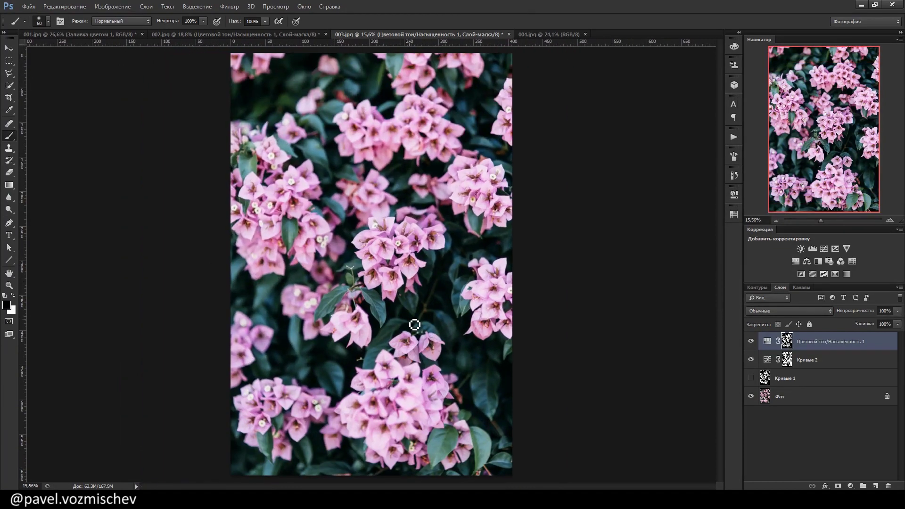
Step: Show only the merged black-and-white layer, load its RGB channel as a flower selection, and return to the layers
left_click(785, 378)
left_click(751, 378, "alt")
left_click(802, 287)
left_click(768, 311, "ctrl")
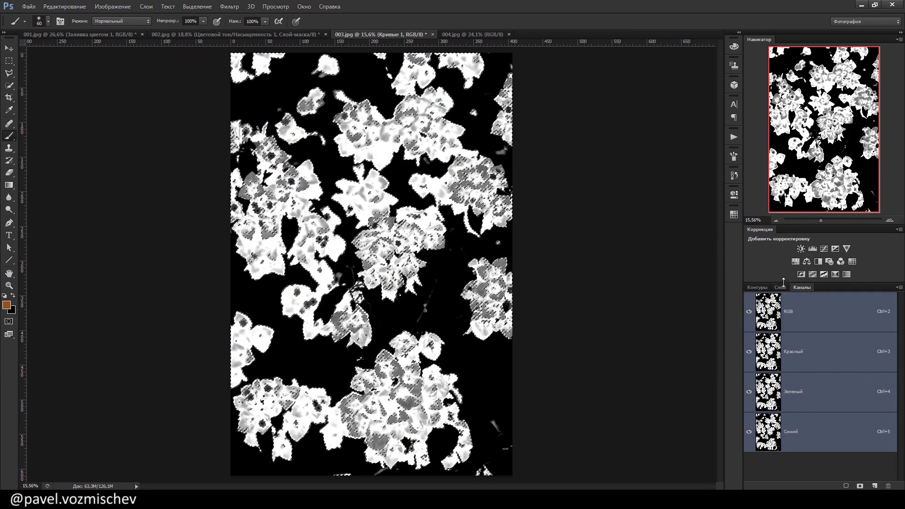
left_click(780, 287)
Step: Restore the colour photo and add a flower-masked Curves adjustment, editing individual colour channels with a blue point at input 147, output 126
left_click(751, 378, "alt")
left_click(824, 248)
left_click(622, 229)
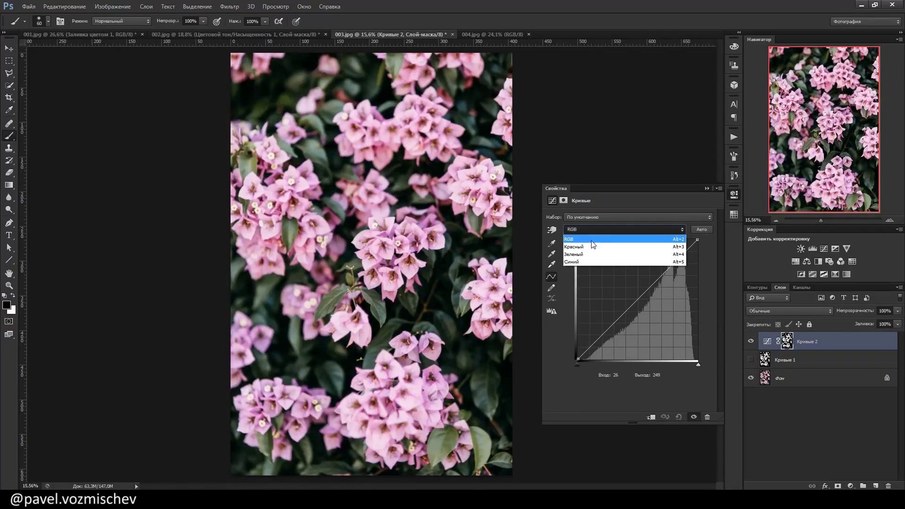
left_click(613, 244)
left_click(622, 229)
left_click(608, 252)
left_click(622, 229)
left_click(607, 262)
left_click_drag(646, 291, 644, 296)
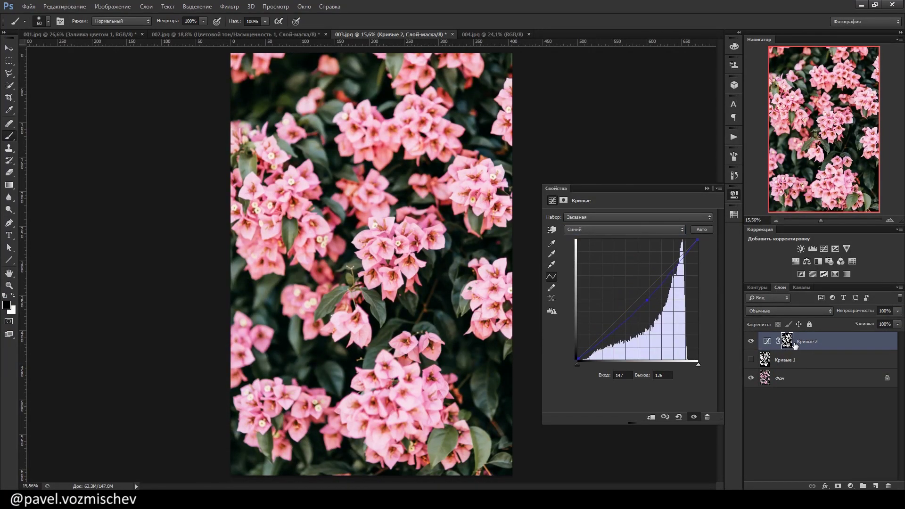
Step: Duplicate the flower Curves layer, invert the copy's mask to the foliage, and adjust its channels with a blue point at input 138, output 161
key("ctrl+j")
key("ctrl+i")
left_click(613, 229)
left_click(608, 247)
left_click(606, 229)
left_click(608, 262)
left_click_drag(646, 301, 638, 281)
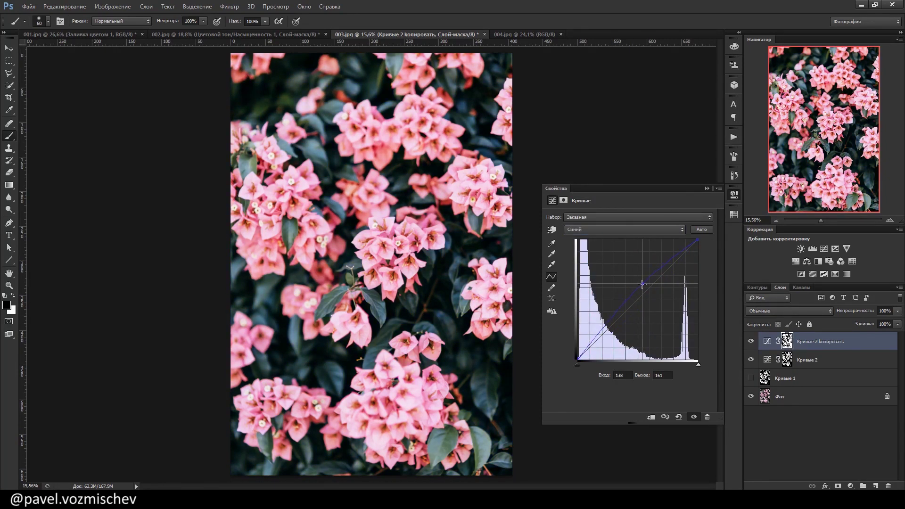
Step: Set the foliage Curves copy to 54% opacity and the flower Curves layer to 75%, checking the flower adjustment's before and after
left_click(707, 188)
left_click_drag(848, 311, 825, 312)
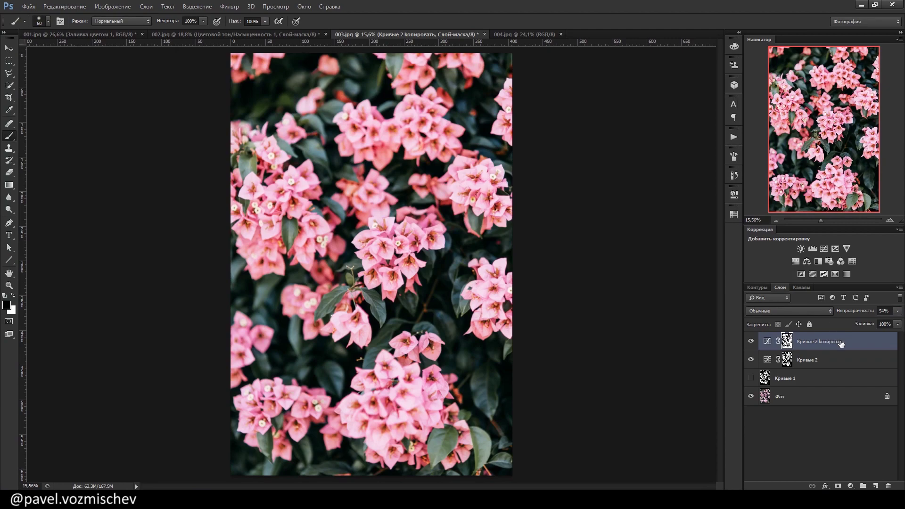
left_click(829, 359)
left_click(750, 359)
left_click(751, 359)
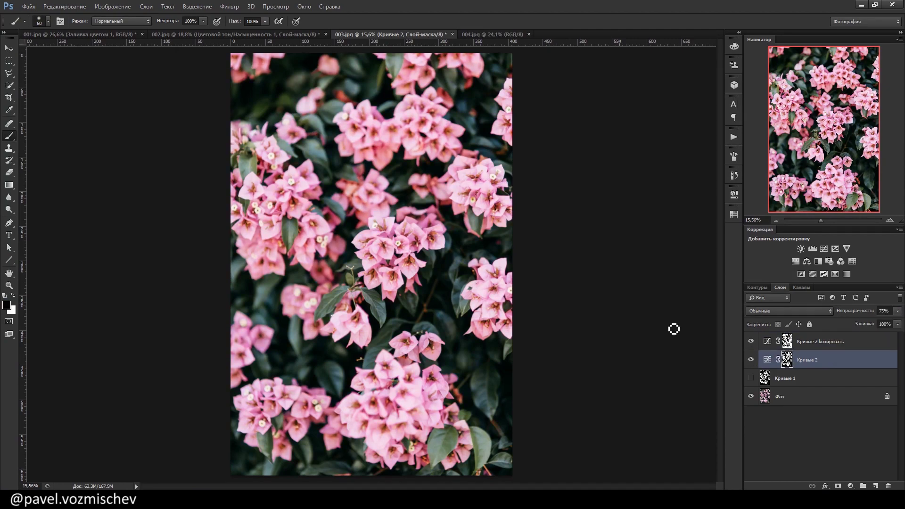
scroll(672, 327, "up", 3)
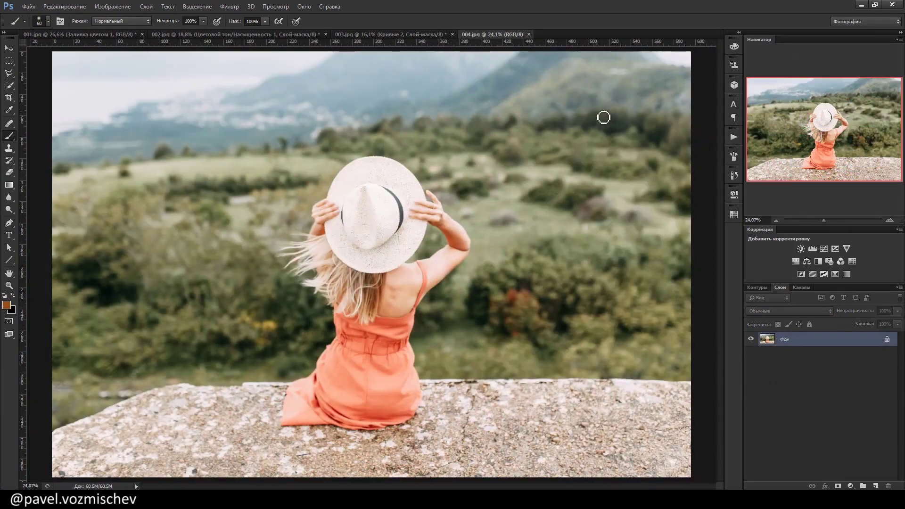
Step: Switch to 004.jpg and convert it to Lab colour mode
left_click(112, 6)
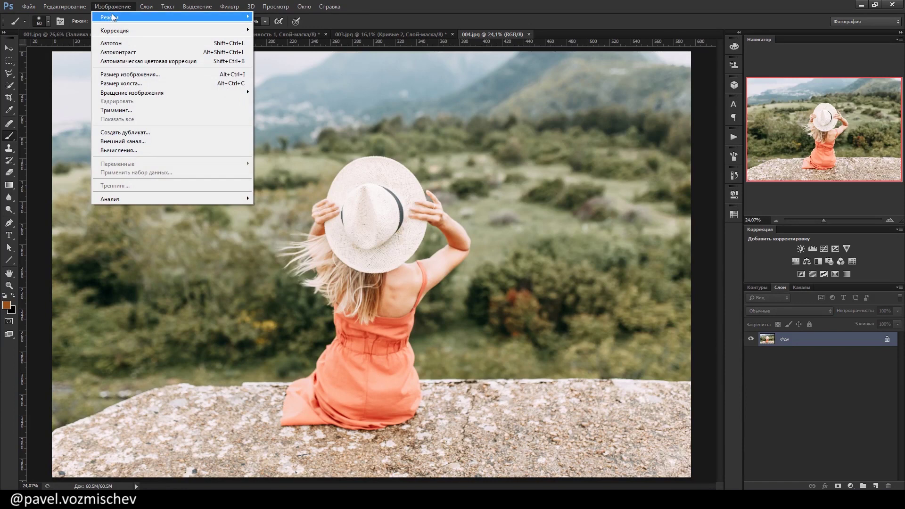
mouse_move(113, 17)
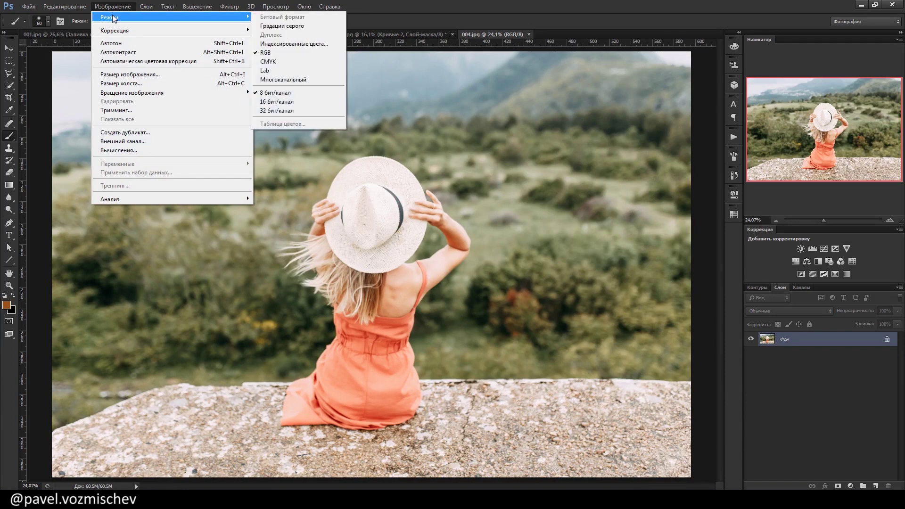
left_click(294, 71)
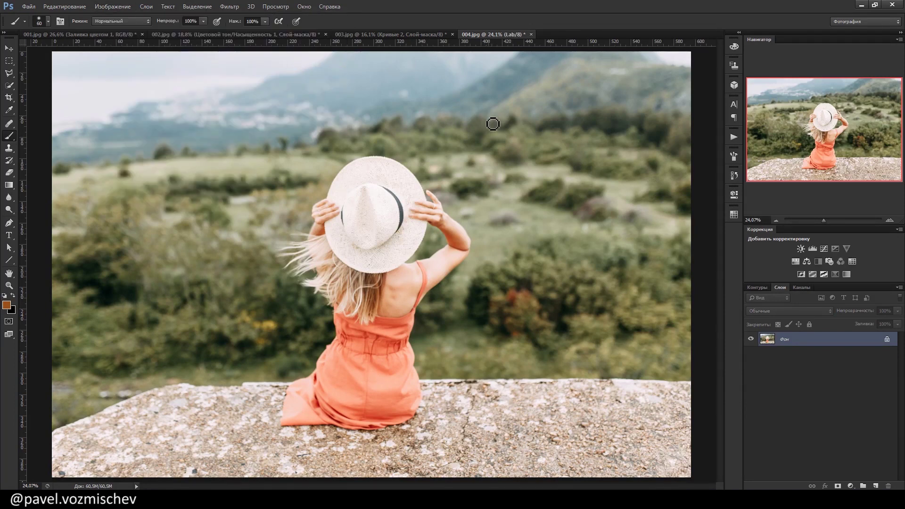
Step: Compare the a and b channels individually and duplicate the a channel
left_click(803, 287)
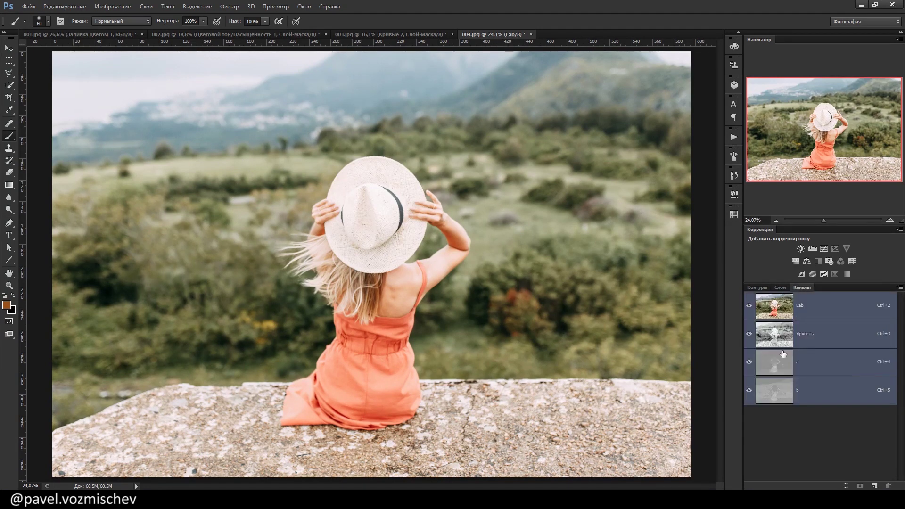
left_click(780, 360)
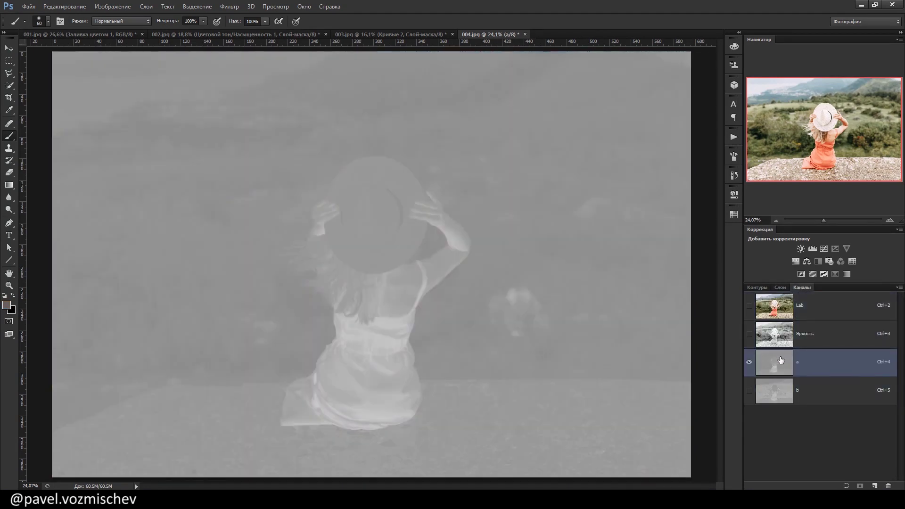
left_click(778, 393)
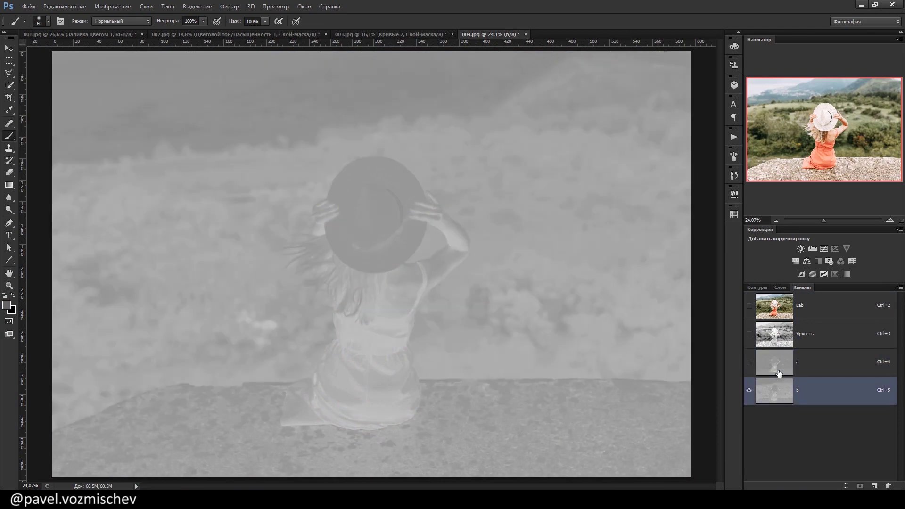
left_click(779, 374)
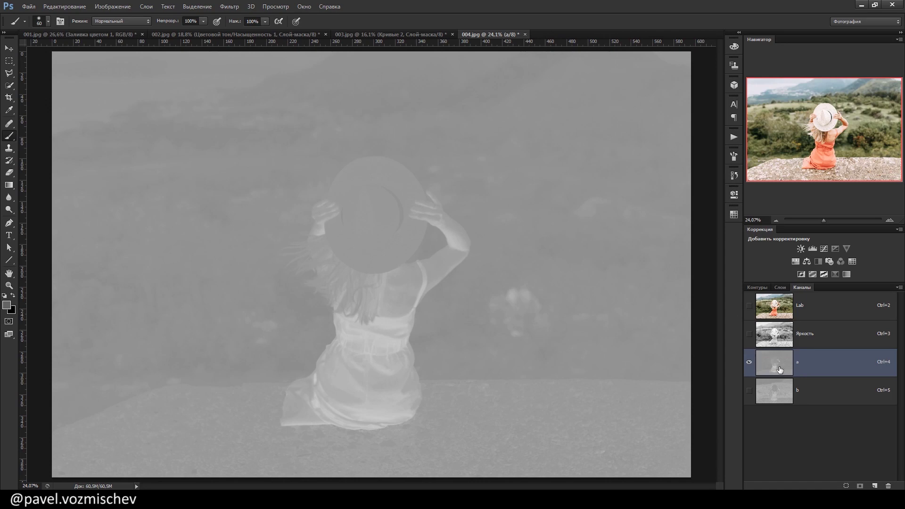
left_click_drag(779, 365, 875, 487)
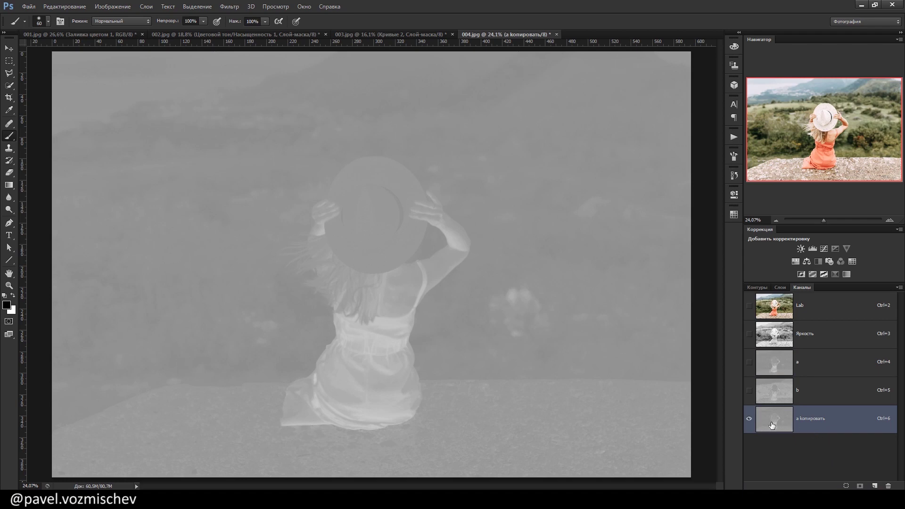
Step: Apply Levels to the a channel copy with input black at 127 and input white at 162
key("ctrl+l")
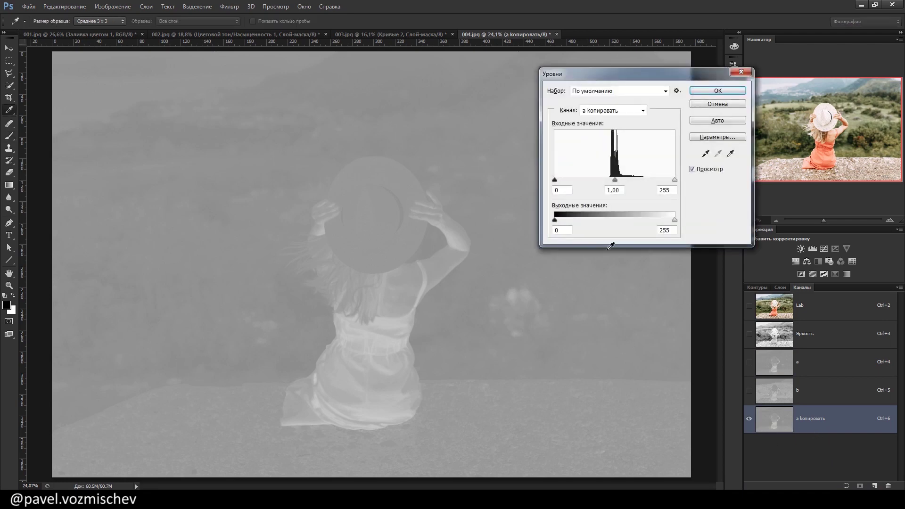
left_click_drag(555, 179, 608, 182)
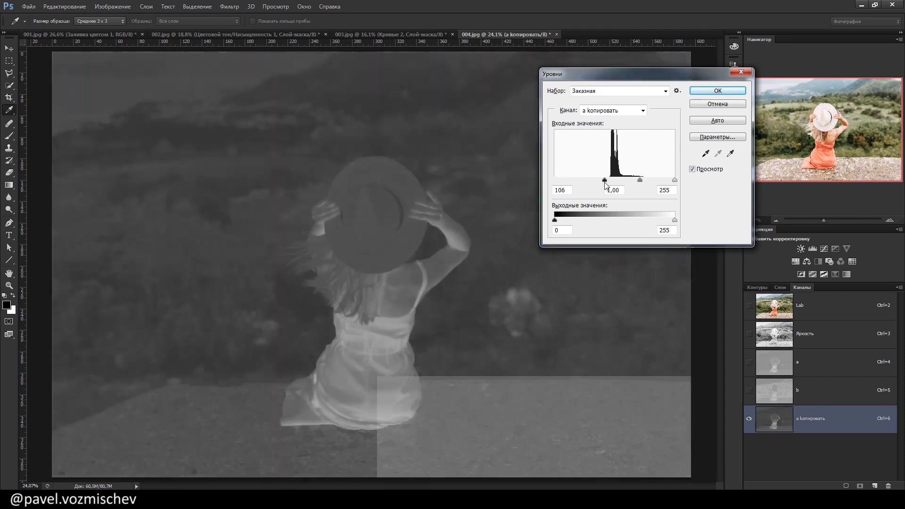
left_click_drag(675, 179, 631, 180)
left_click(614, 180)
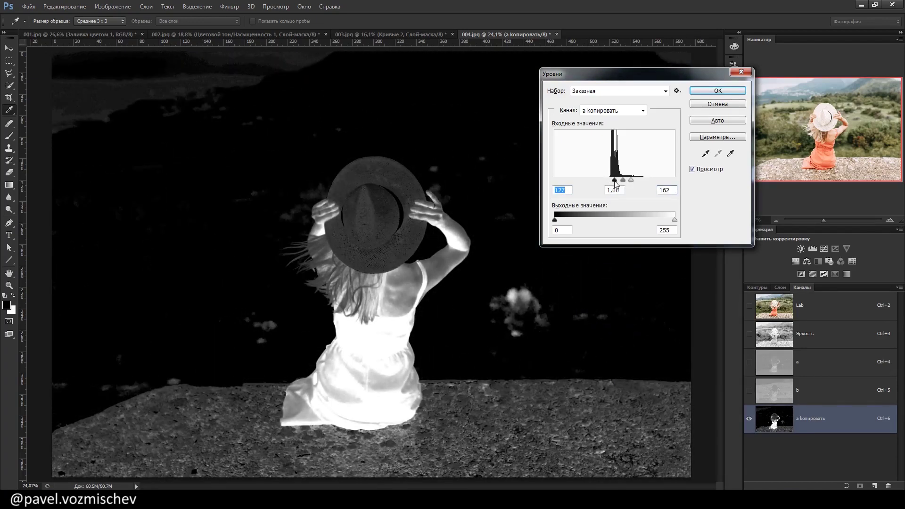
left_click(723, 91)
key("b")
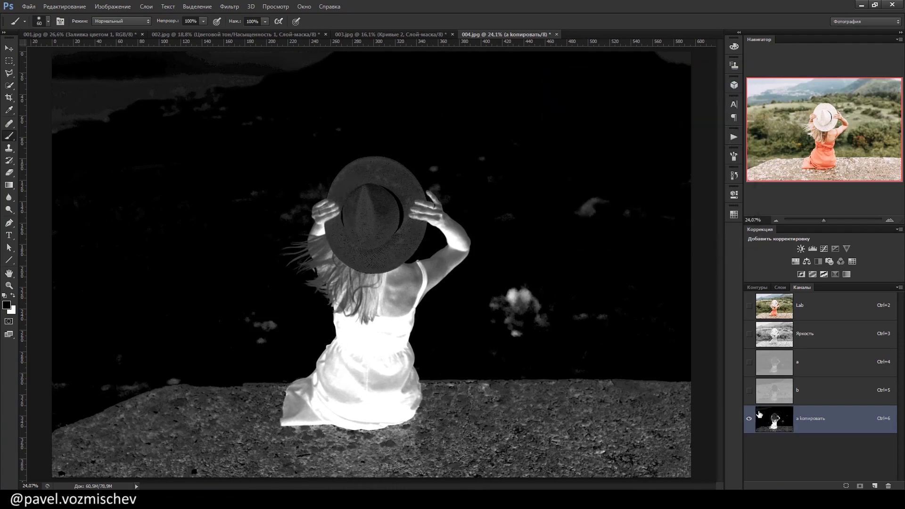
Step: Load the a channel copy as a selection, restore the Lab composite without the copy, and return to the layers
left_click(783, 419, "ctrl")
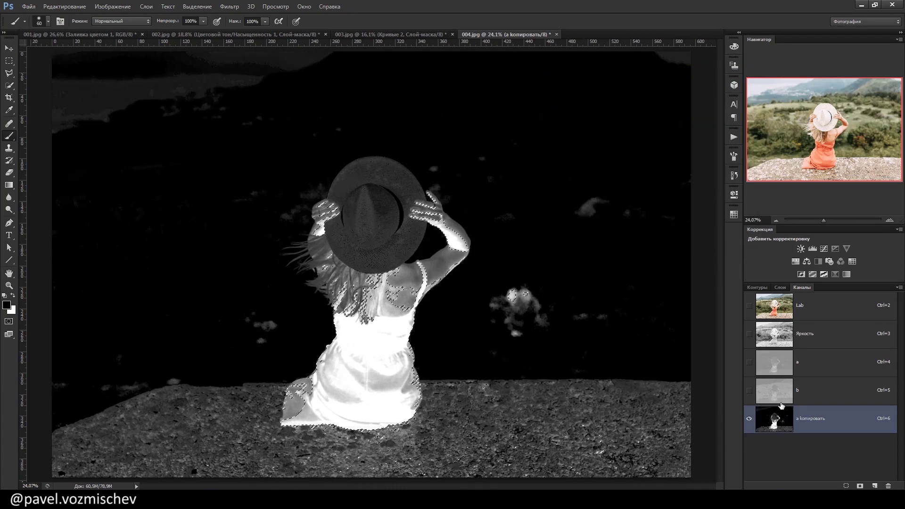
left_click(748, 305)
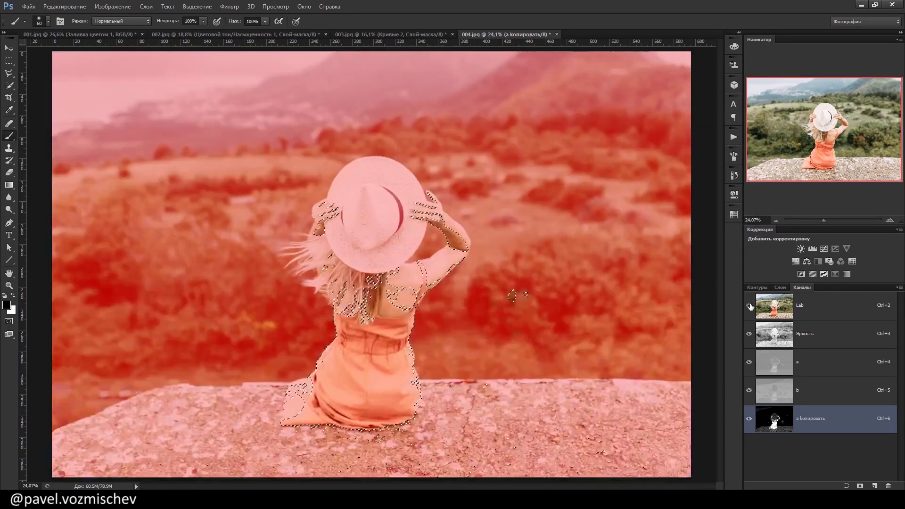
left_click(749, 418)
left_click(781, 288)
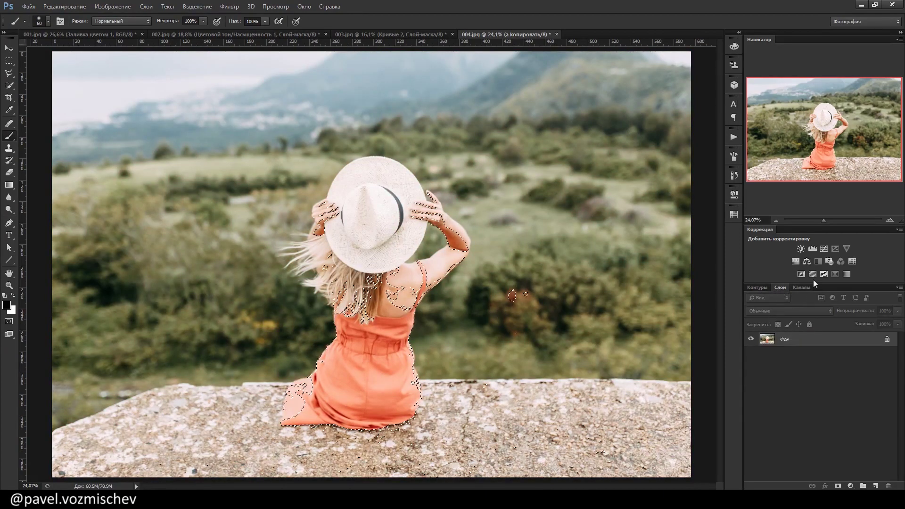
Step: Add a Hue/Saturation adjustment with hue +70 and saturation +16, and invert its mask to target the background
left_click(795, 261)
mouse_move(629, 253)
left_mouse_down()
mouse_move(669, 257)
mouse_move(643, 273)
mouse_move(678, 256)
mouse_move(674, 250)
left_mouse_up()
key("ctrl+i")
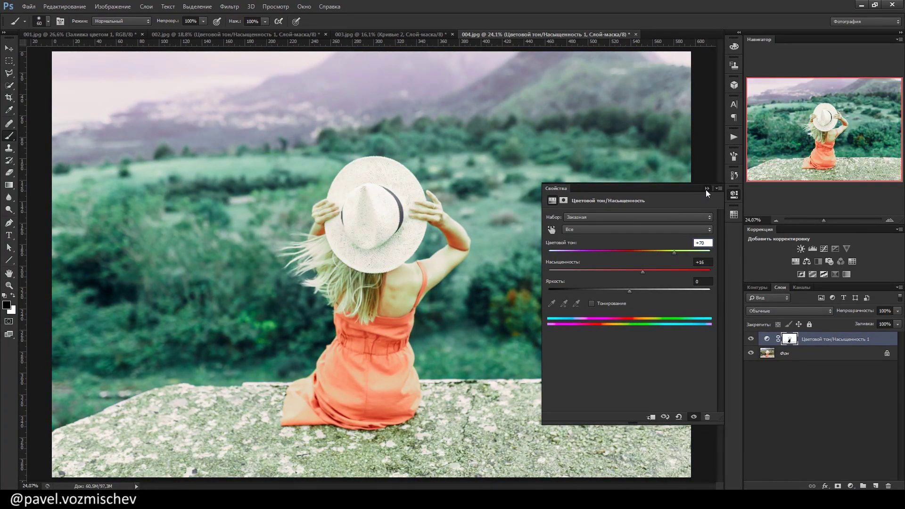
Step: Apply Levels to the adjustment's mask with midtones at 0.21 and lower the layer's opacity to 60%
left_click(707, 188)
key("ctrl+l")
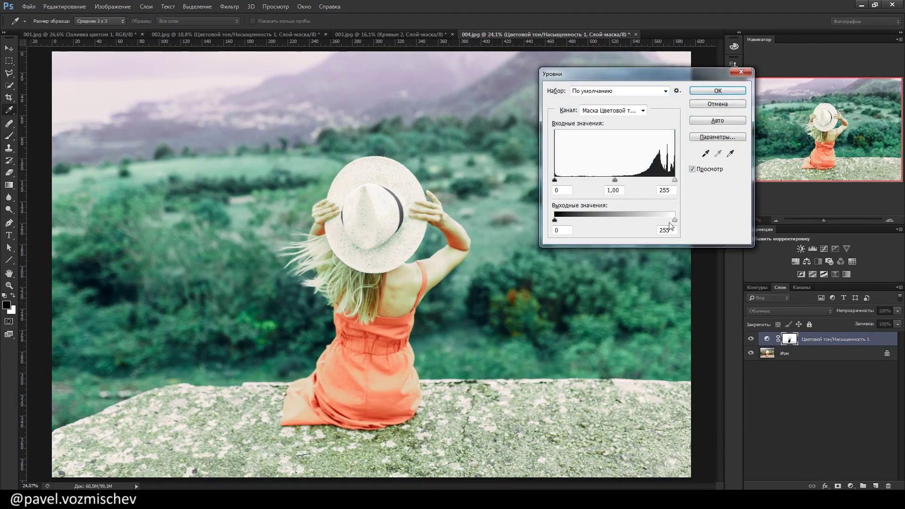
left_click_drag(614, 180, 656, 179)
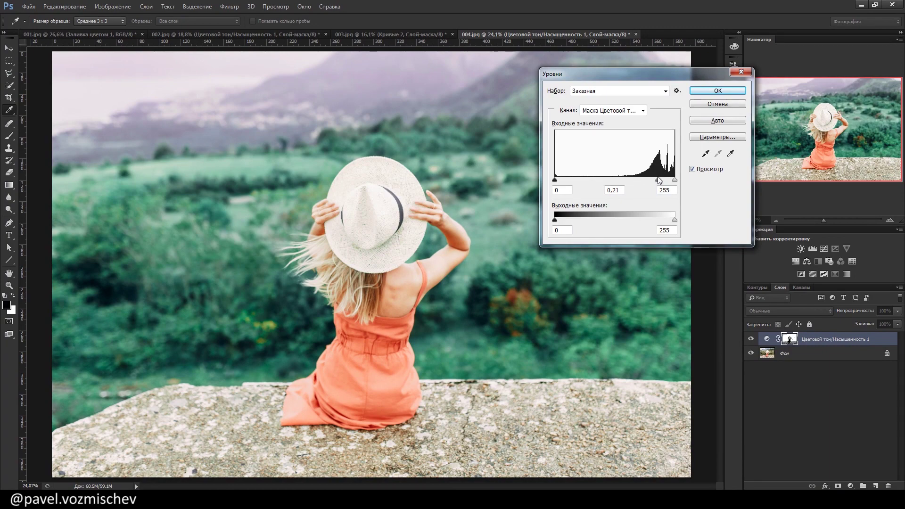
key("Return")
scroll(428, 221, "down", 1)
left_click_drag(842, 312, 829, 310)
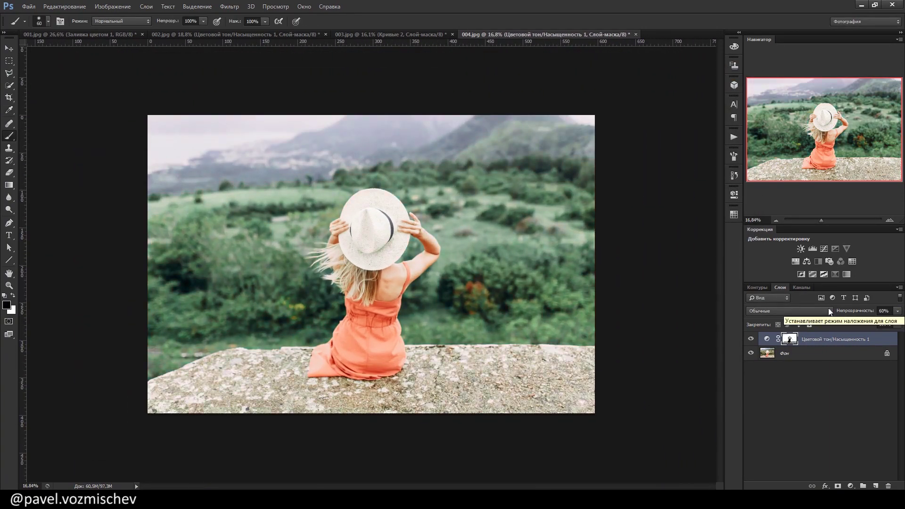
Step: Duplicate the Hue/Saturation layer with its mask inverted to the woman, and set the copy's hue to +2 and saturation to +24
key("ctrl+j")
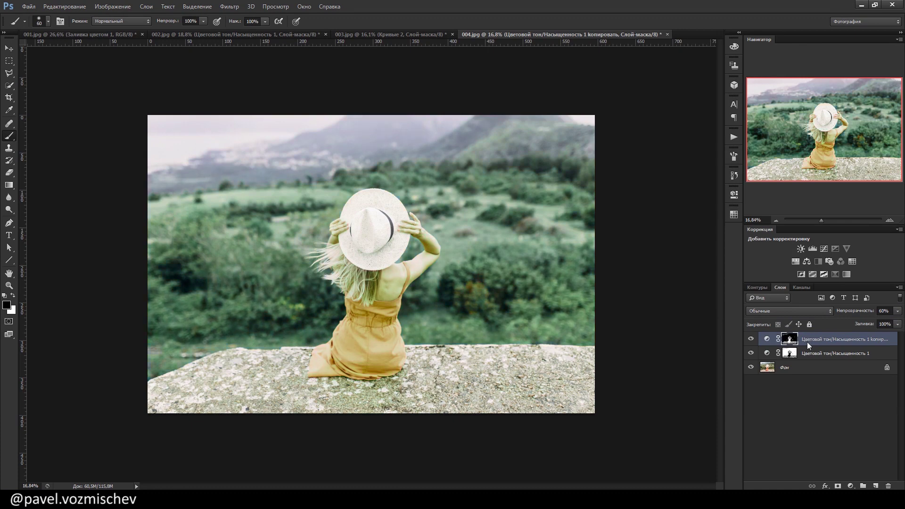
double_click(767, 339)
type("-9")
left_click_drag(610, 269, 632, 251)
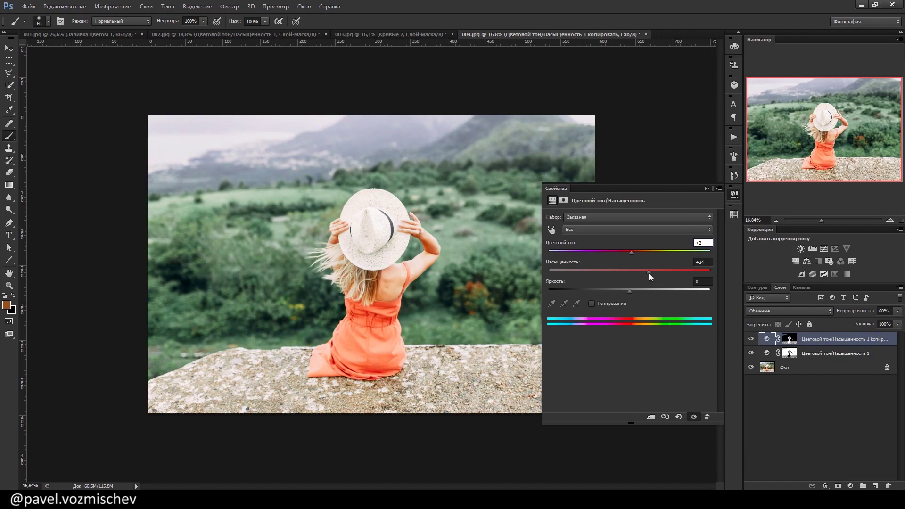
Step: Close the adjustment's properties and compare the woman's colours with and without the Hue/Saturation copy, inspecting her up close
left_click(706, 189)
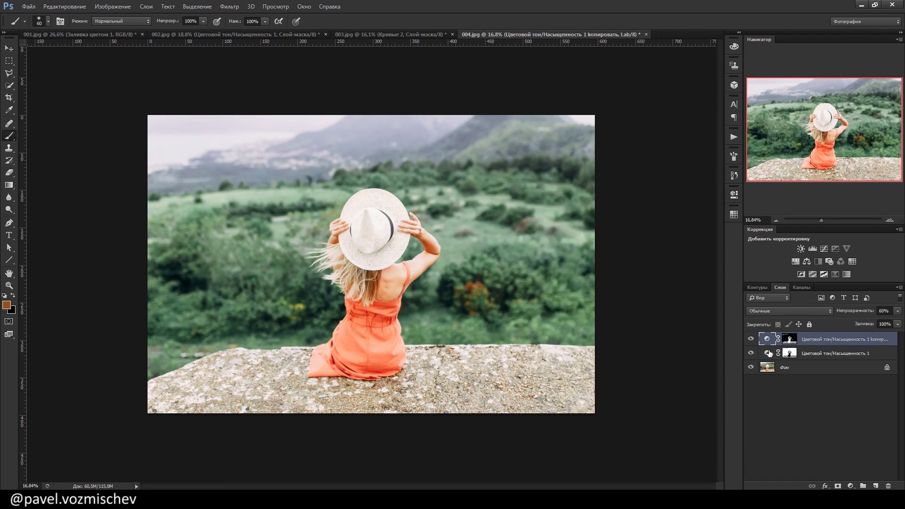
left_click(750, 338)
scroll(676, 330, "up", 3)
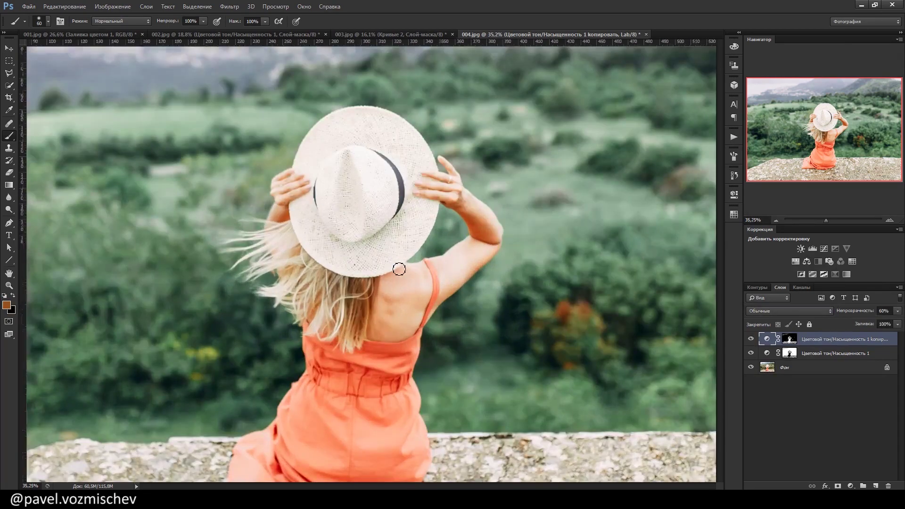
scroll(398, 269, "down", 3)
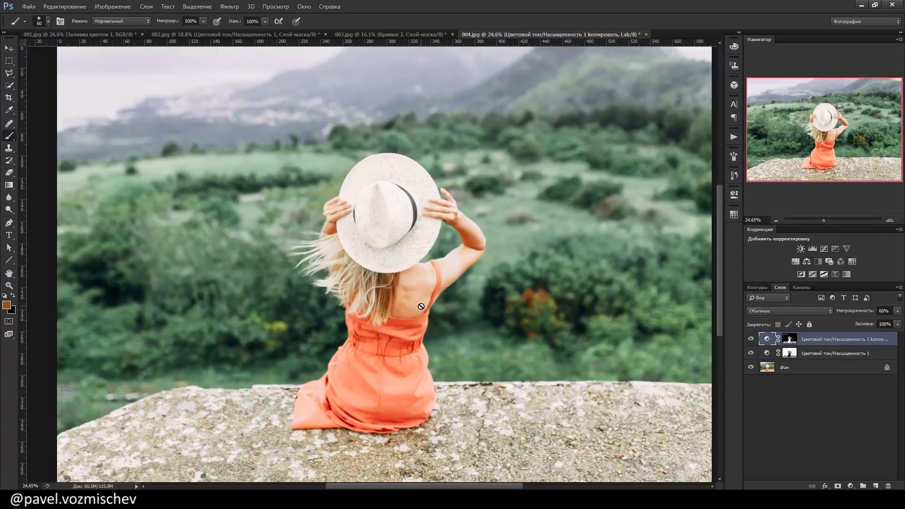
scroll(421, 306, "up", 1)
Step: View the Hue/Saturation copy's mask on its own and paint black over the stray light spots in the background around the woman
left_click(790, 340, "alt")
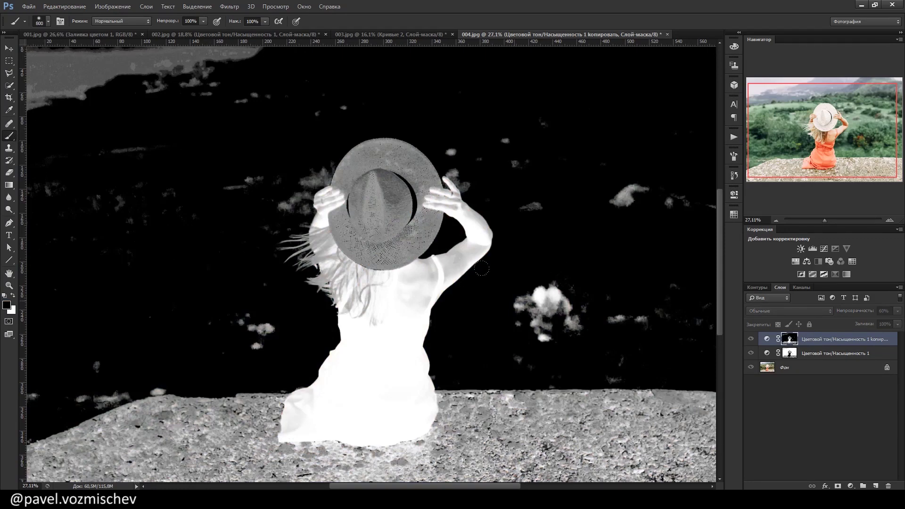
left_click_drag(501, 308, 557, 318)
left_click_drag(246, 336, 260, 341)
key("bracketleft")
mouse_move(283, 184)
left_mouse_down()
mouse_move(292, 205)
mouse_move(321, 179)
left_mouse_up()
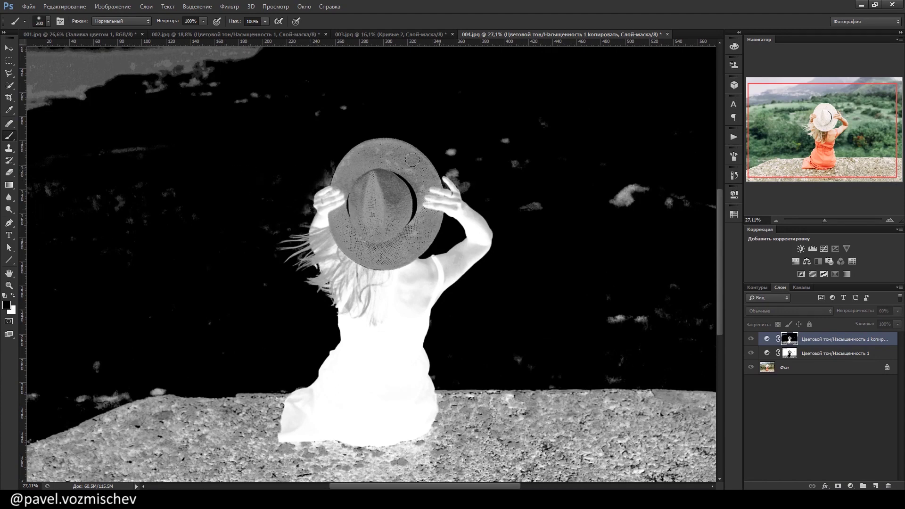
Step: View the original Hue/Saturation layer's mask, paint white over the dark spots in the background, and return to the image view
left_click(789, 353, "alt")
key("x")
key("bracketright")
mouse_move(523, 314)
left_mouse_down()
mouse_move(578, 324)
mouse_move(641, 308)
mouse_move(598, 196)
mouse_move(674, 198)
left_mouse_up()
left_click_drag(456, 129, 510, 147)
left_click_drag(264, 197, 236, 182)
key("bracketleft")
left_click_drag(258, 330, 248, 300)
mouse_move(136, 213)
left_mouse_down()
mouse_move(85, 182)
mouse_move(102, 168)
left_mouse_up()
scroll(107, 185, "down", 3)
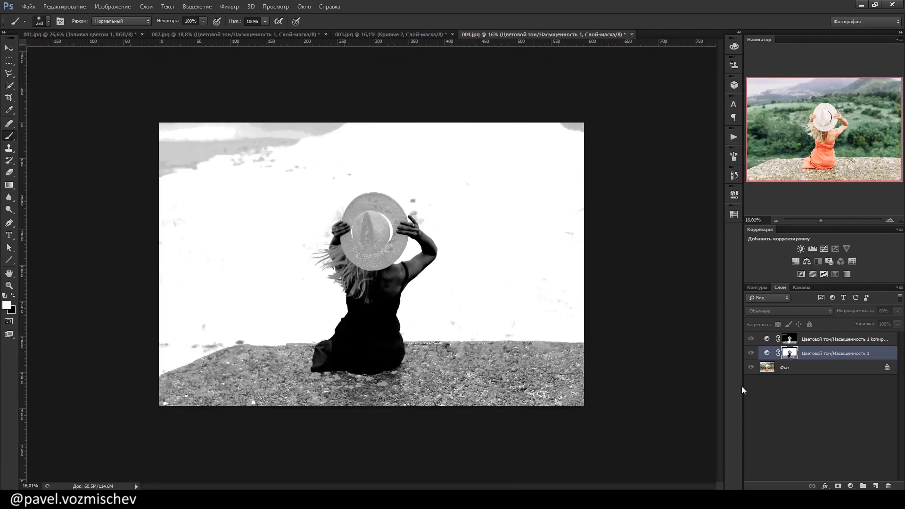
left_click(785, 354, "alt")
Step: Compare the photo with both Hue/Saturation layers hidden and shown, and examine the woman's edges and the background up close
scroll(521, 321, "up", 2)
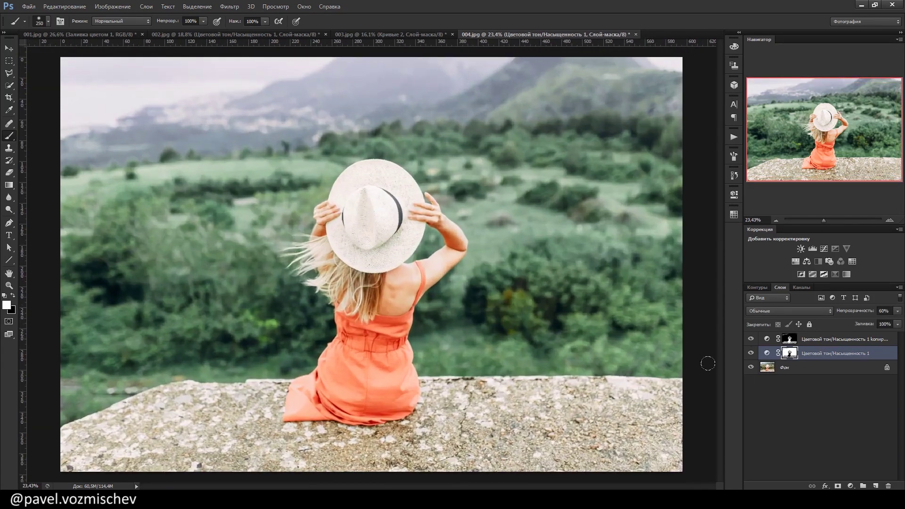
left_click_drag(751, 354, 751, 340)
left_click(751, 339)
left_click(750, 353)
scroll(447, 296, "down", 3)
scroll(439, 295, "up", 1)
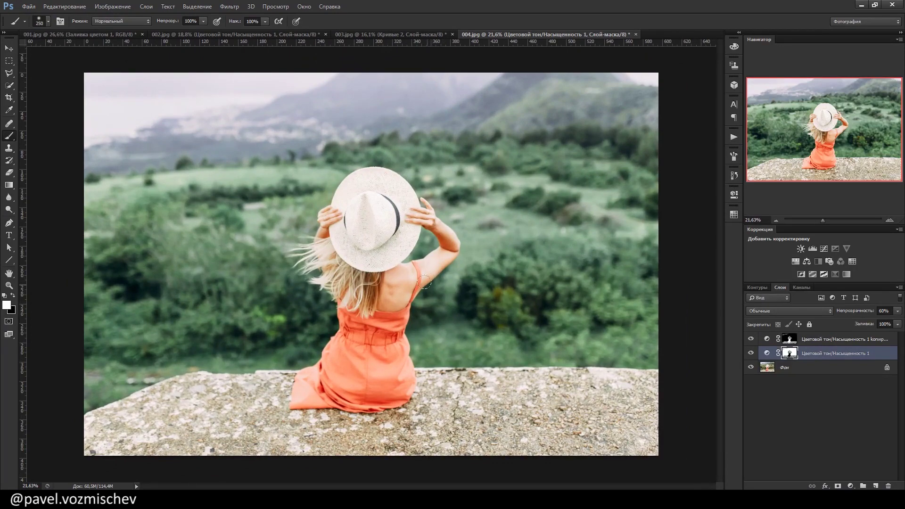
scroll(424, 282, "up", 1)
scroll(411, 283, "up", 7)
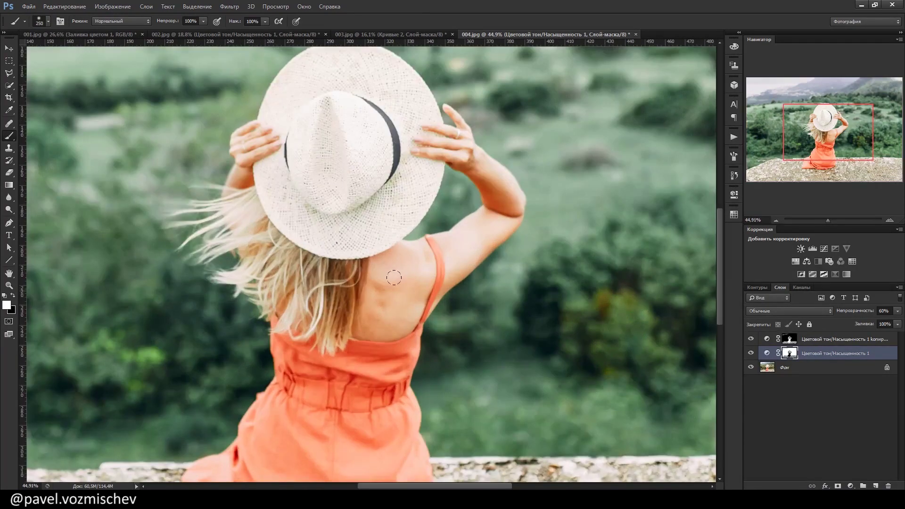
scroll(394, 277, "down", 7)
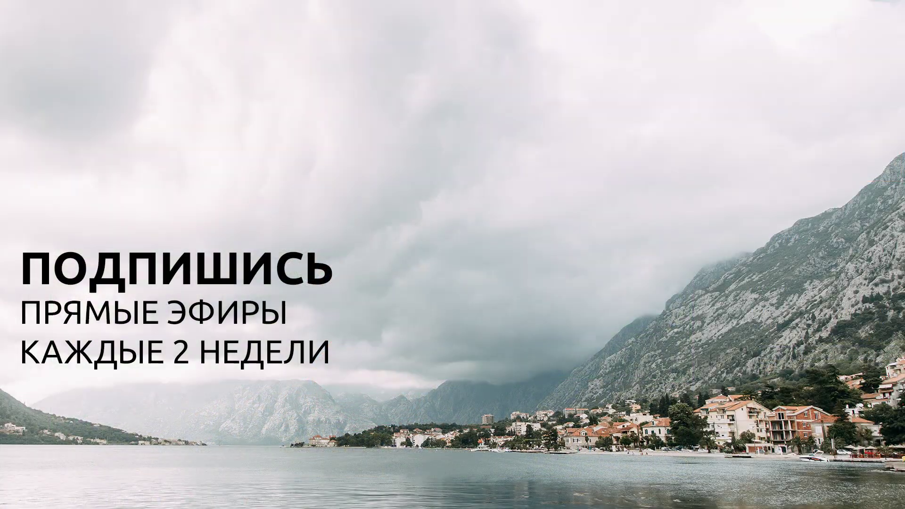